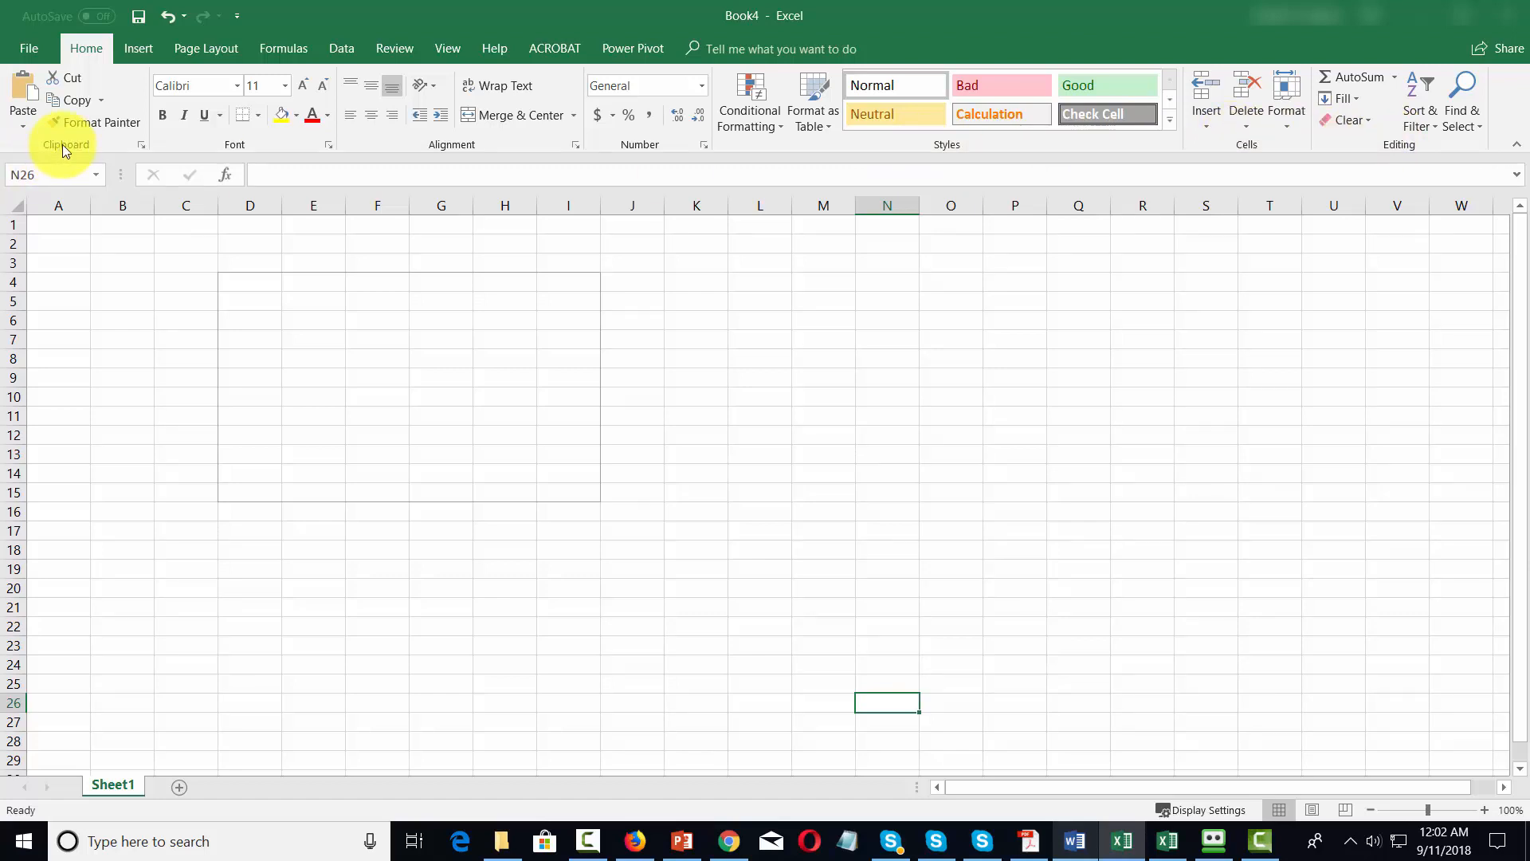
left_click(61, 228)
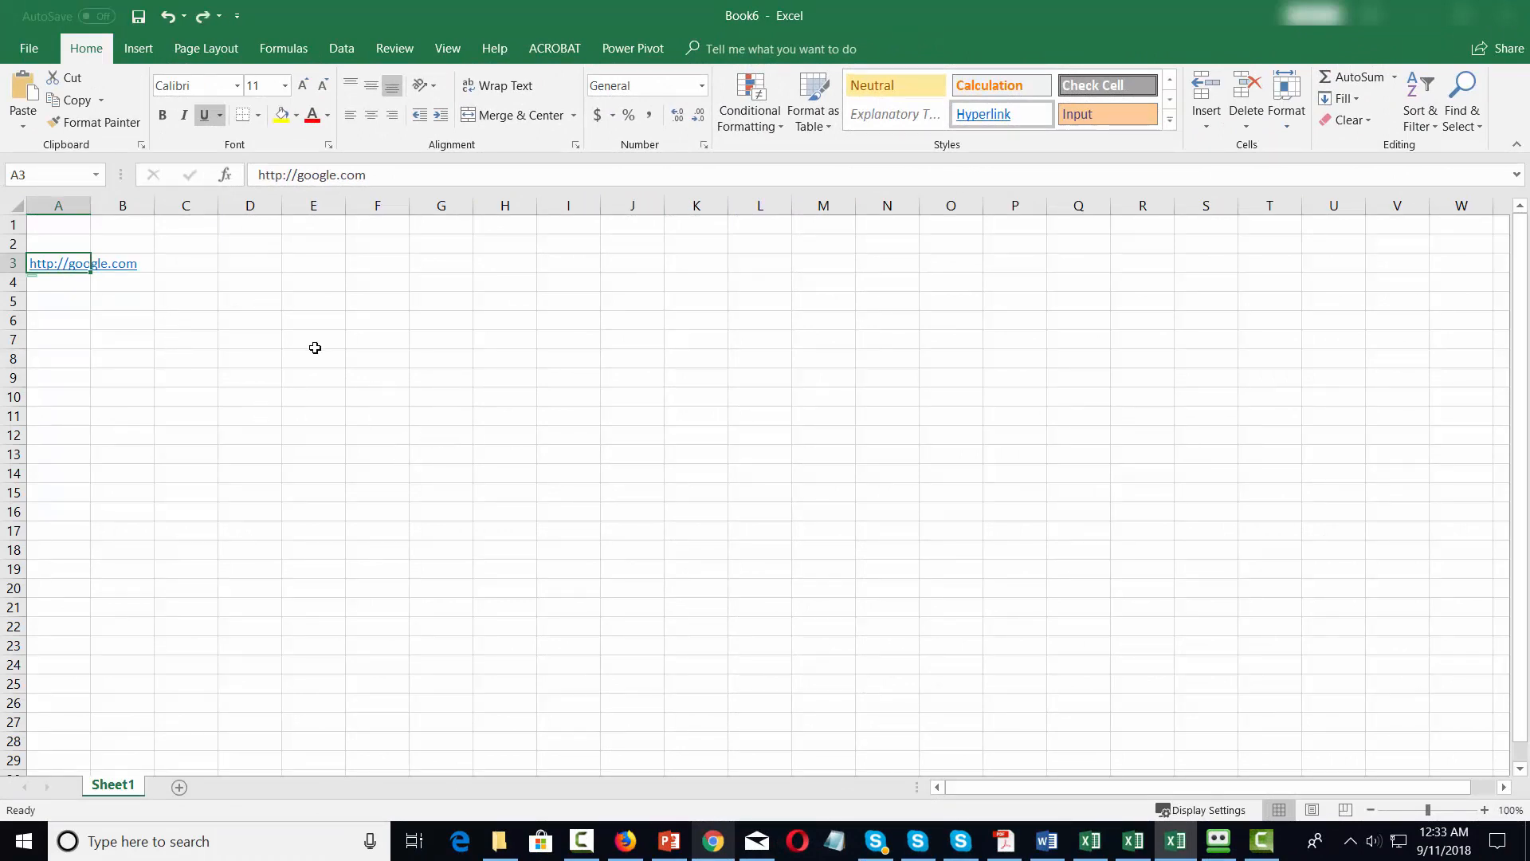
left_click(163, 118)
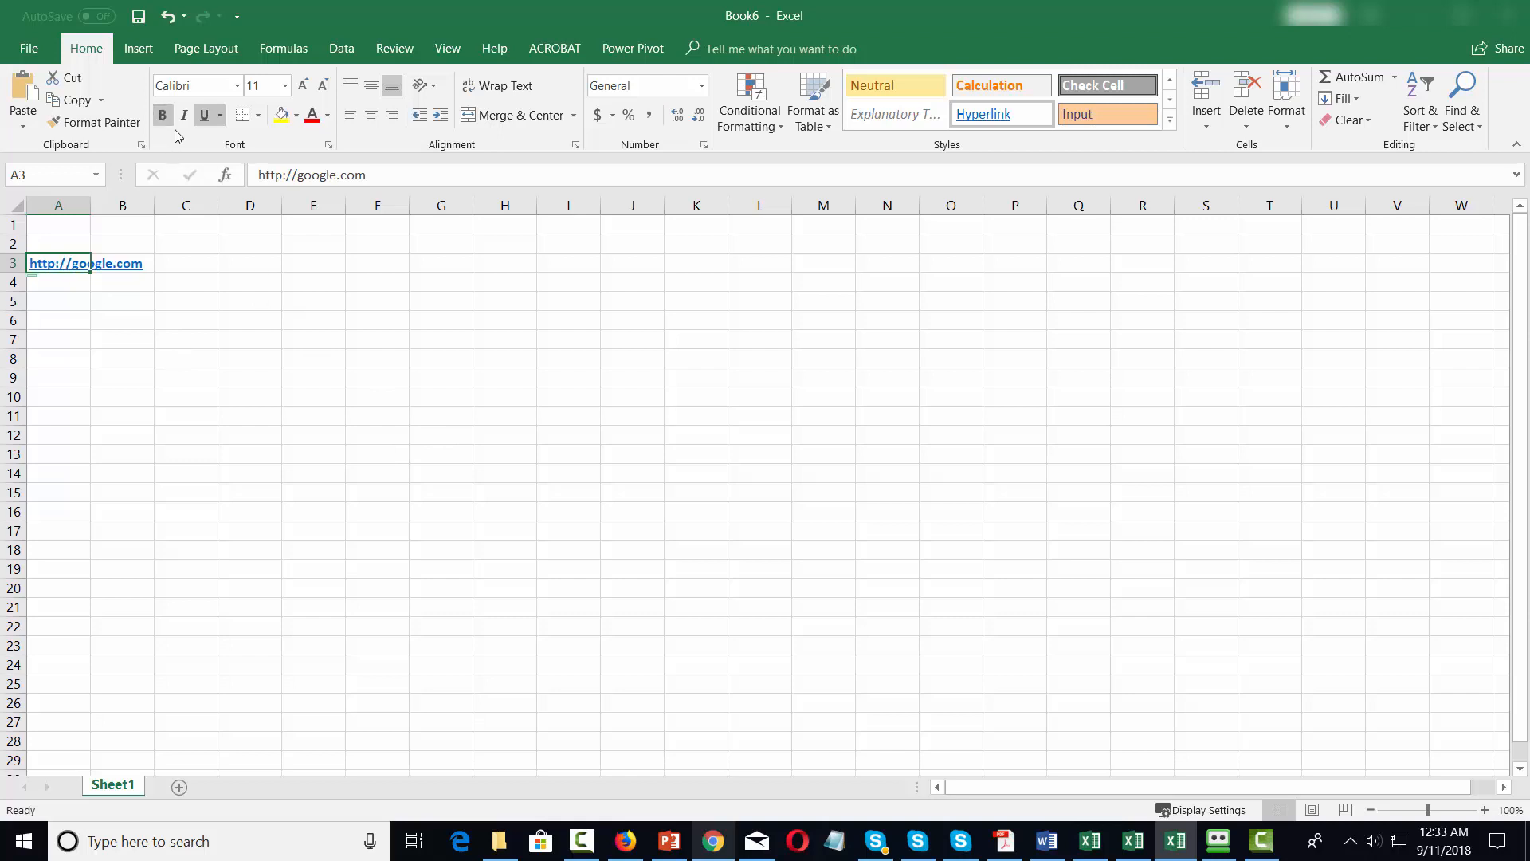
left_click(188, 117)
left_click(205, 126)
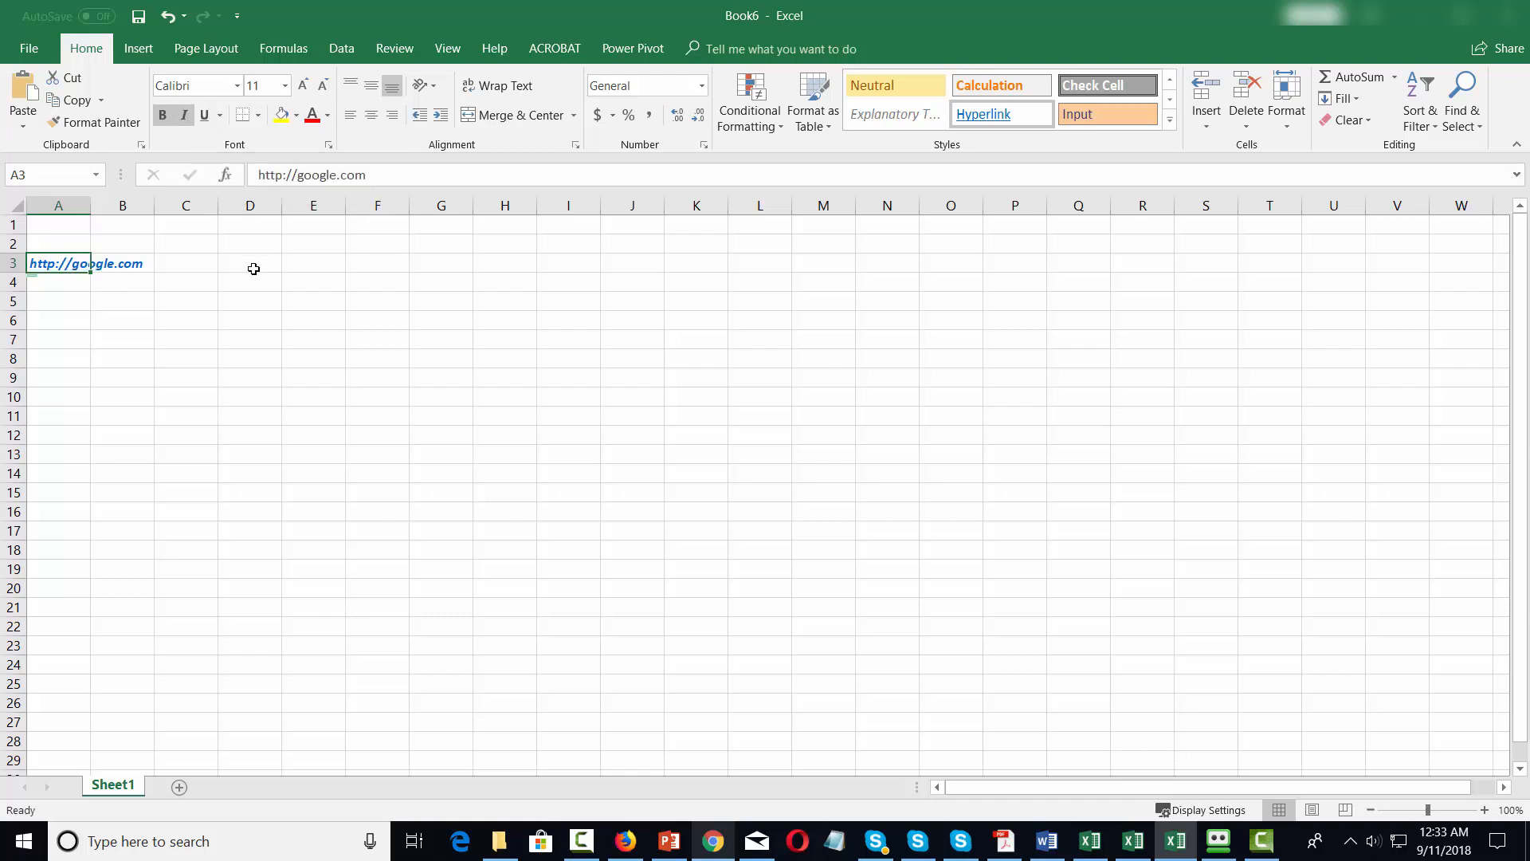
left_click(280, 116)
left_click(329, 116)
left_click(327, 287)
Change the link cell's font to Abadi at size 18.
left_click(236, 86)
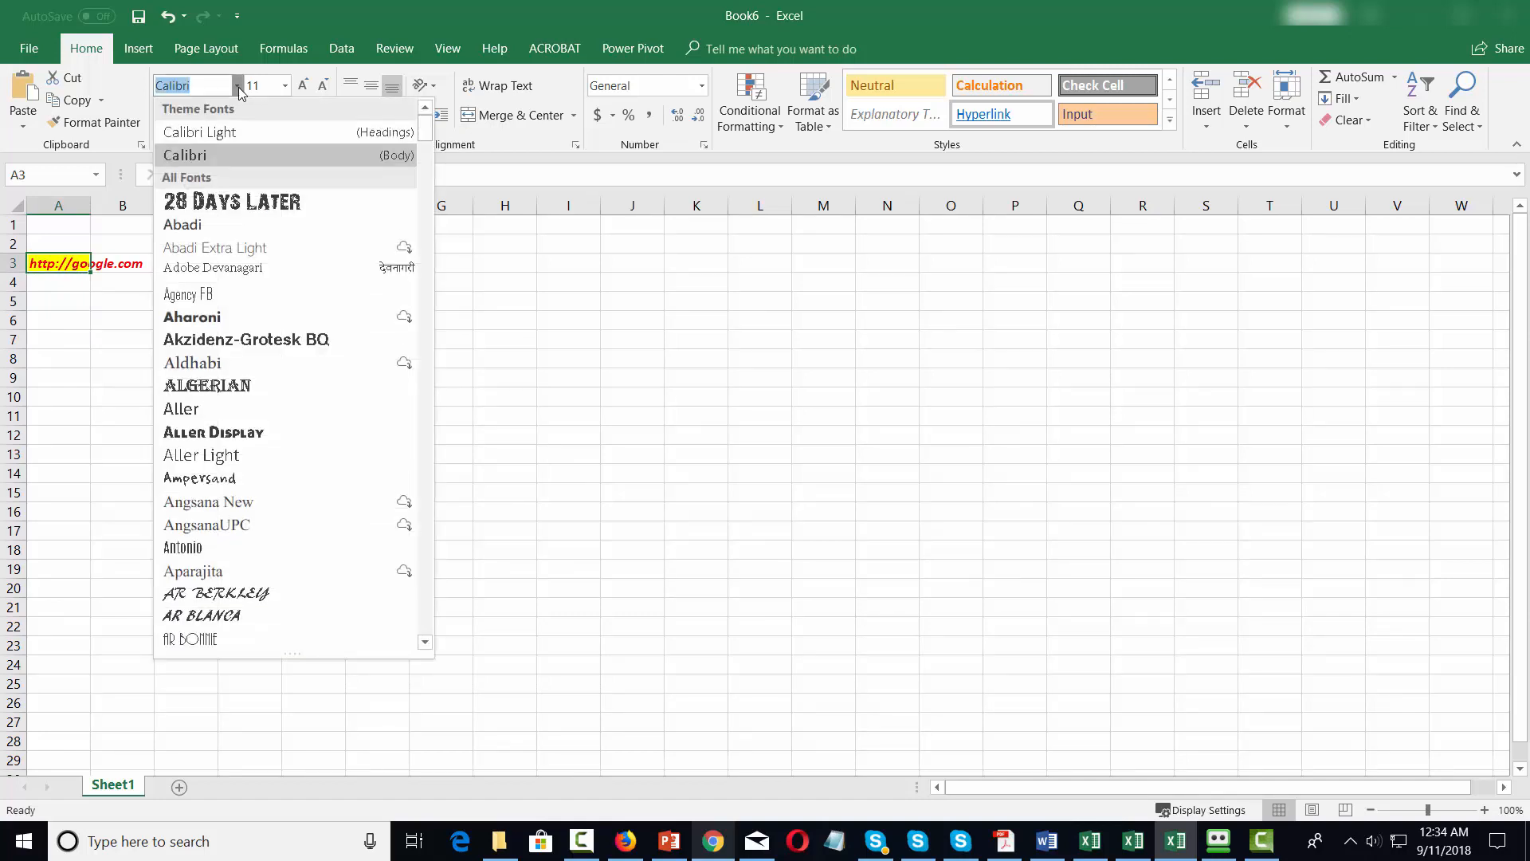
left_click(210, 224)
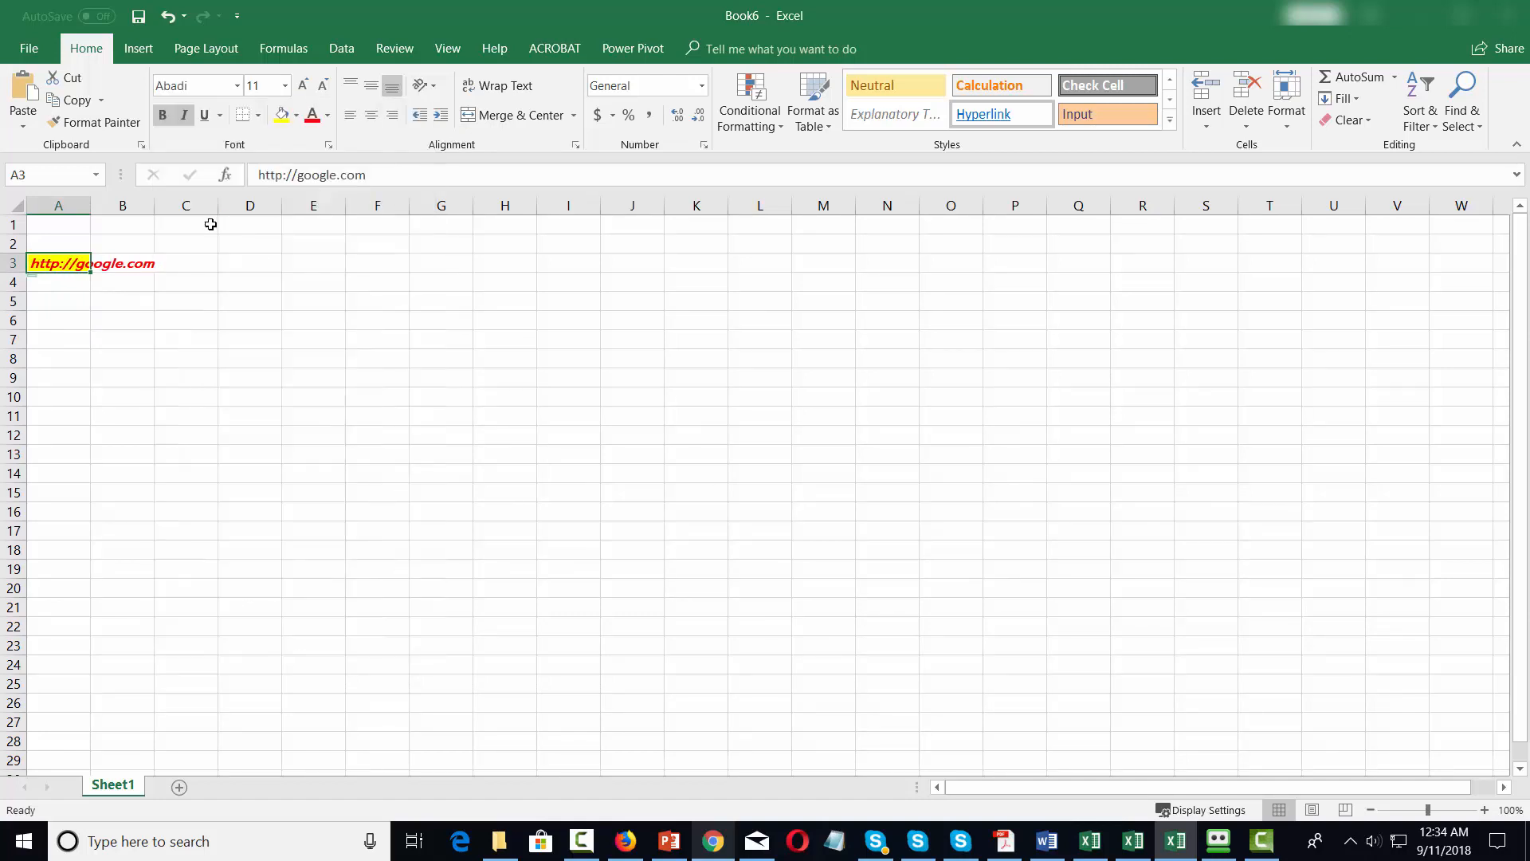
left_click(284, 85)
left_click(253, 234)
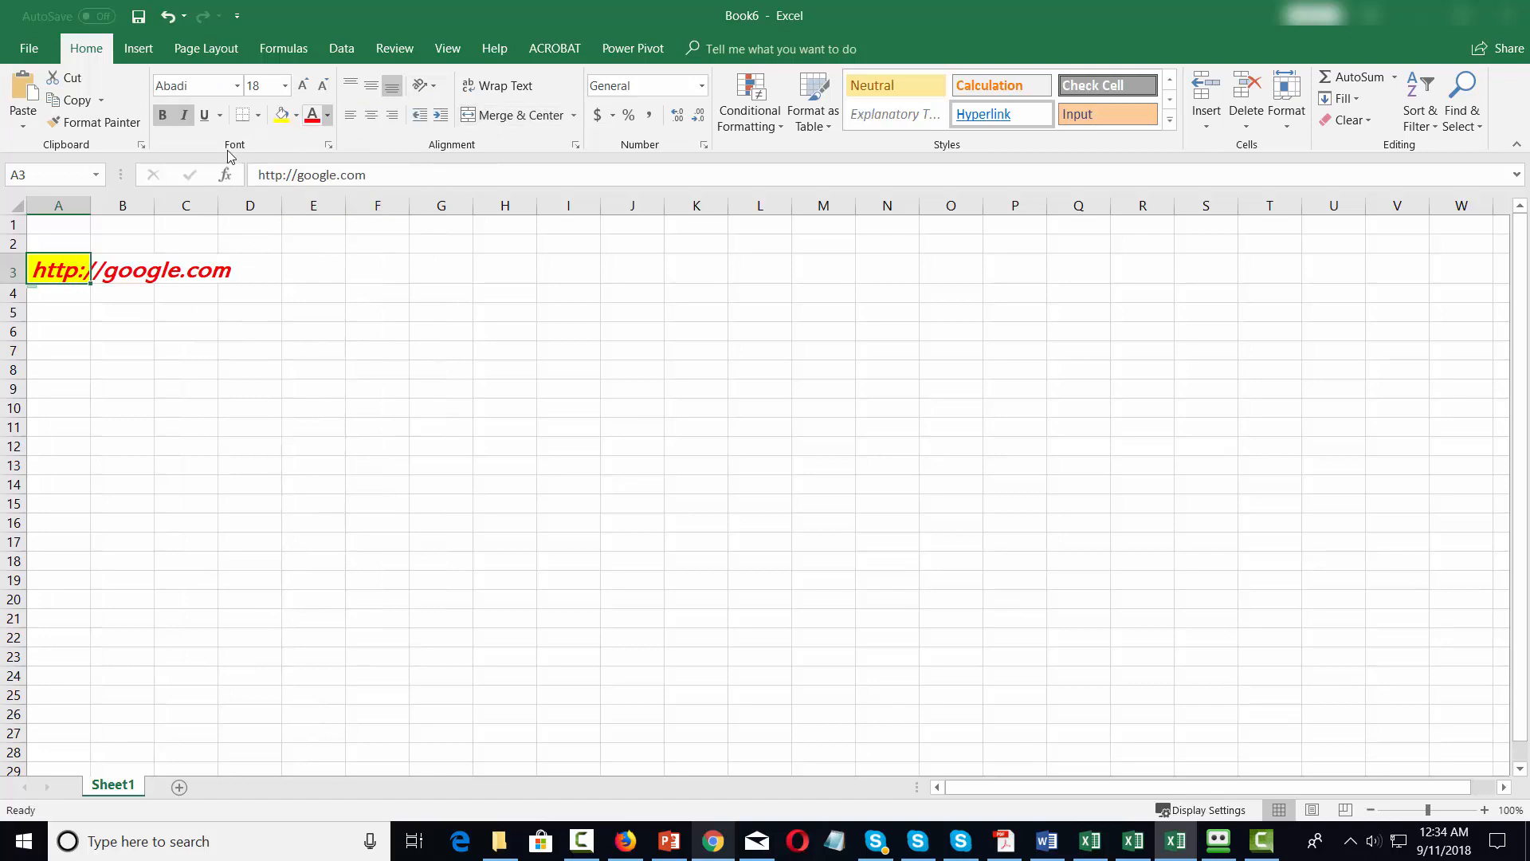
Auto-fit column A to the link text and widen it well beyond the text.
double_click(89, 208)
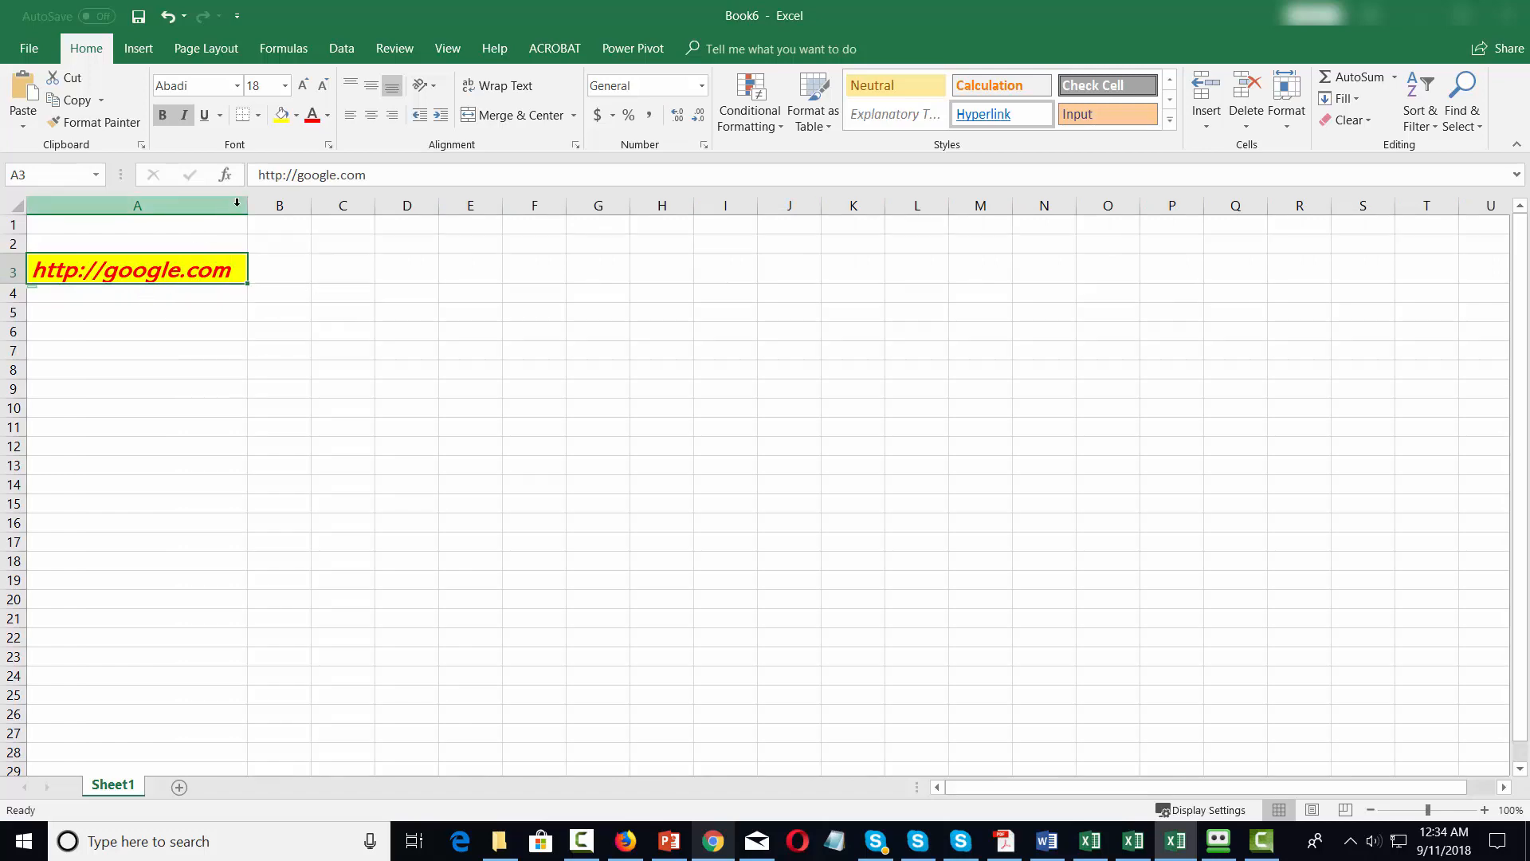
left_click_drag(247, 207, 383, 207)
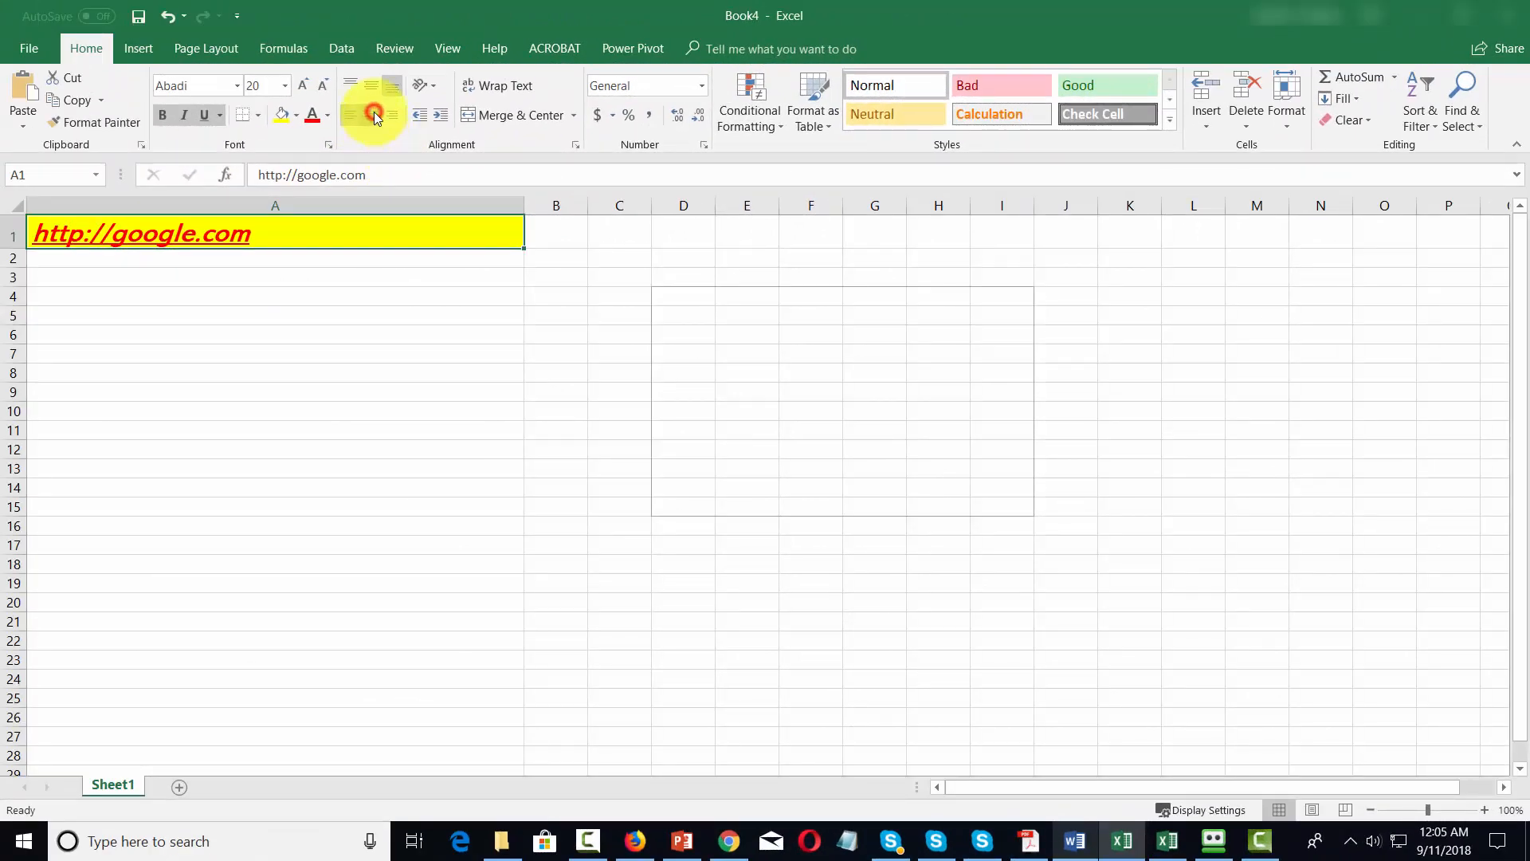
left_click(373, 114)
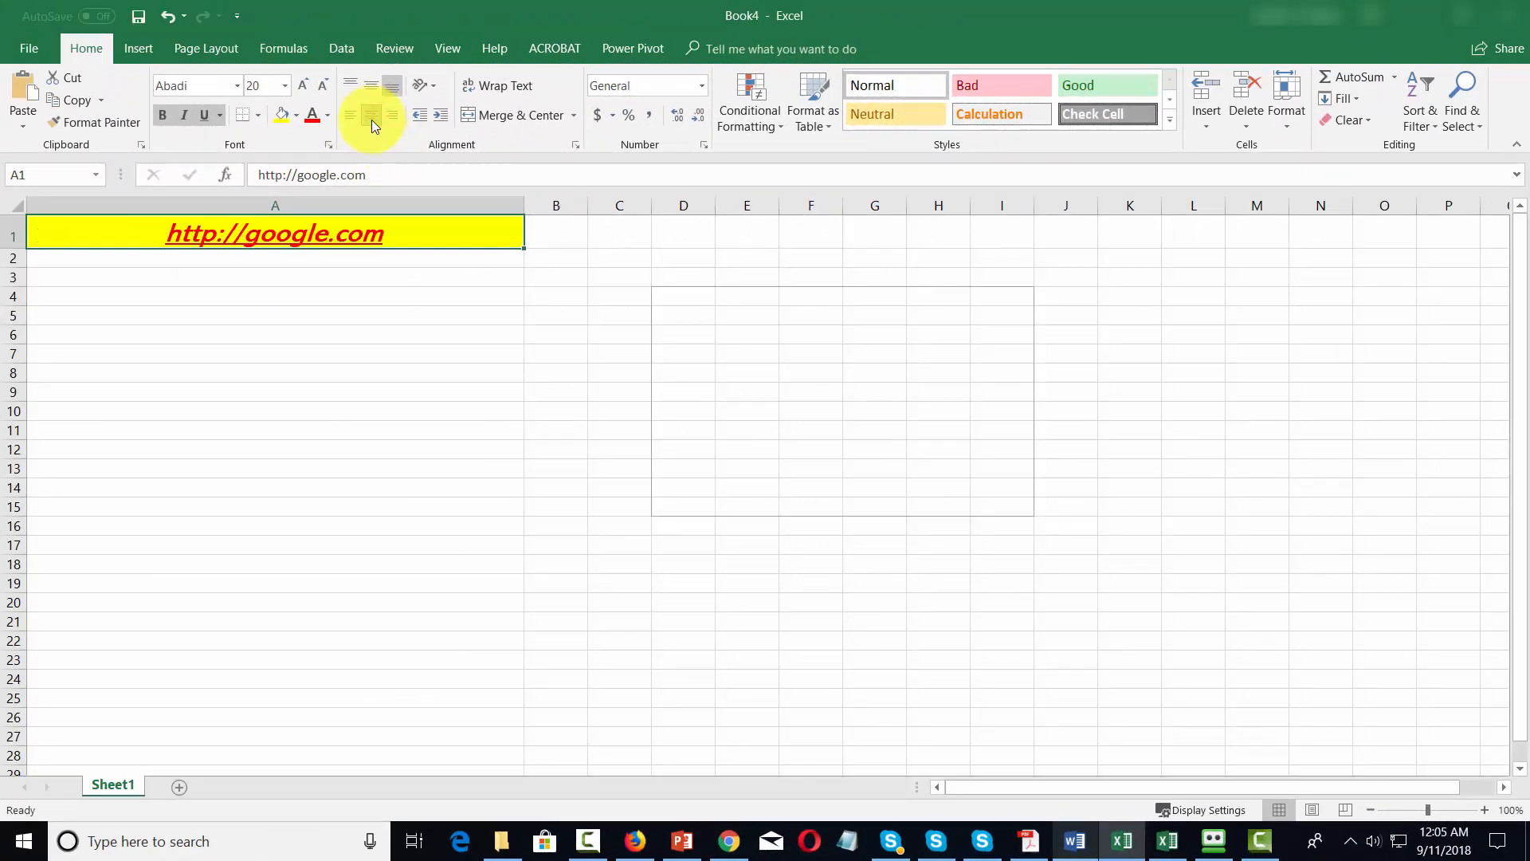
left_click(393, 115)
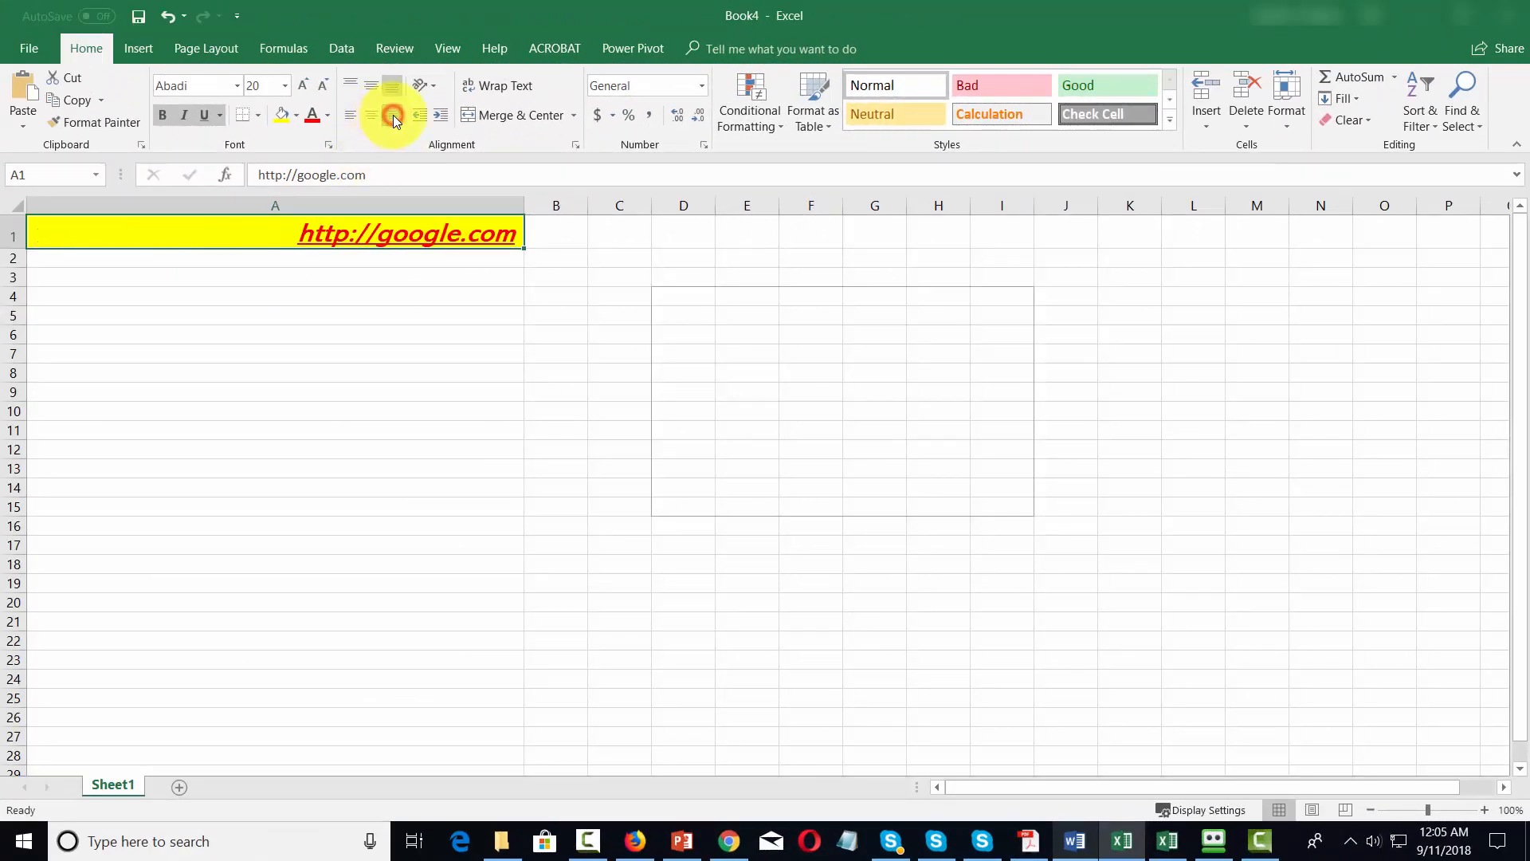
left_click(351, 116)
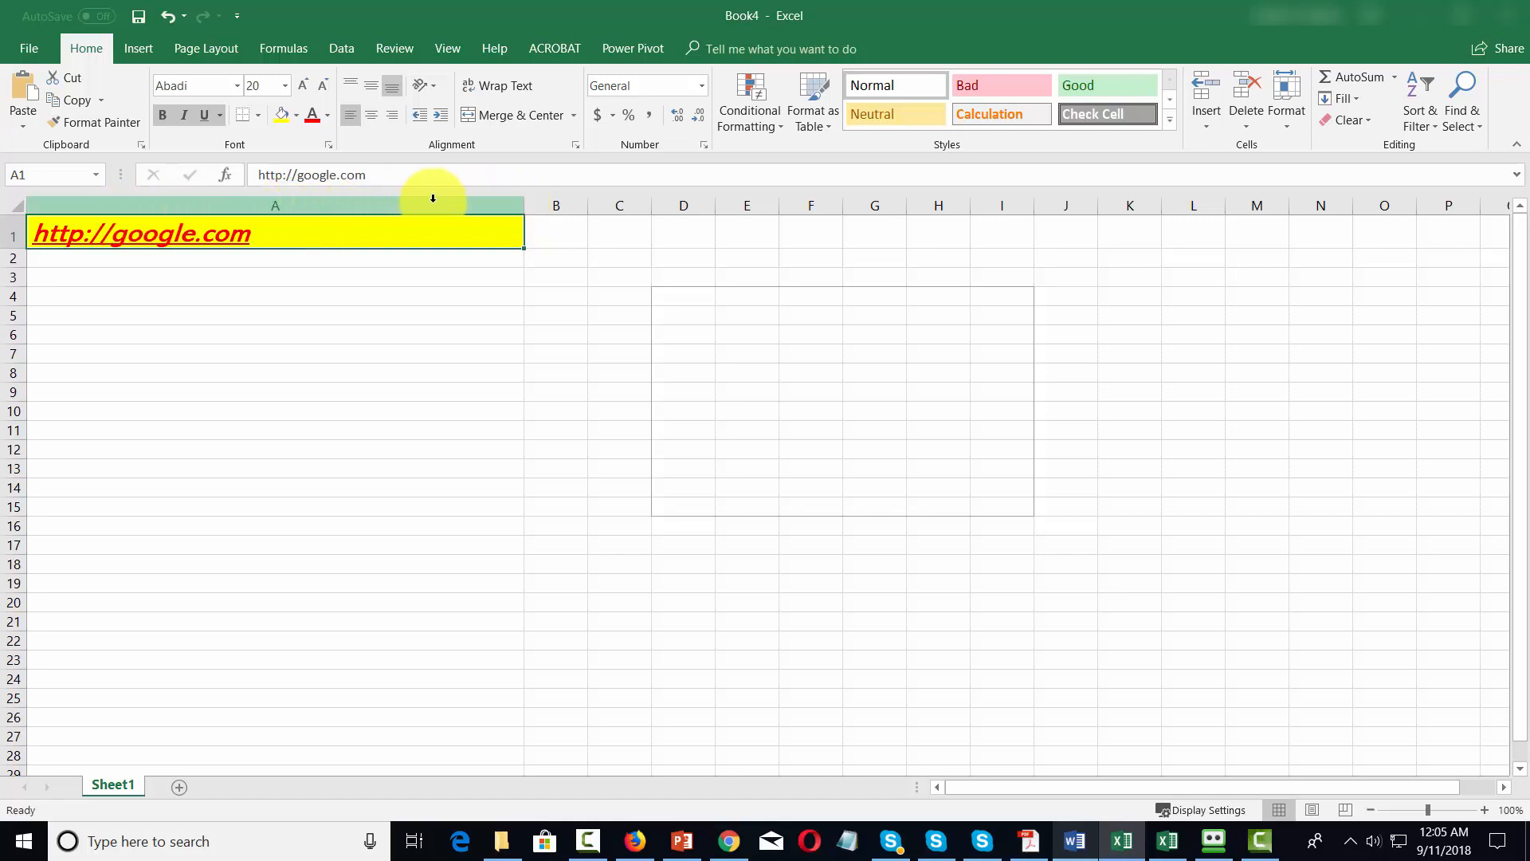
Auto-fit column A to the link again, widen it beyond the text and centre the link in its cell.
left_click_drag(525, 207, 171, 201)
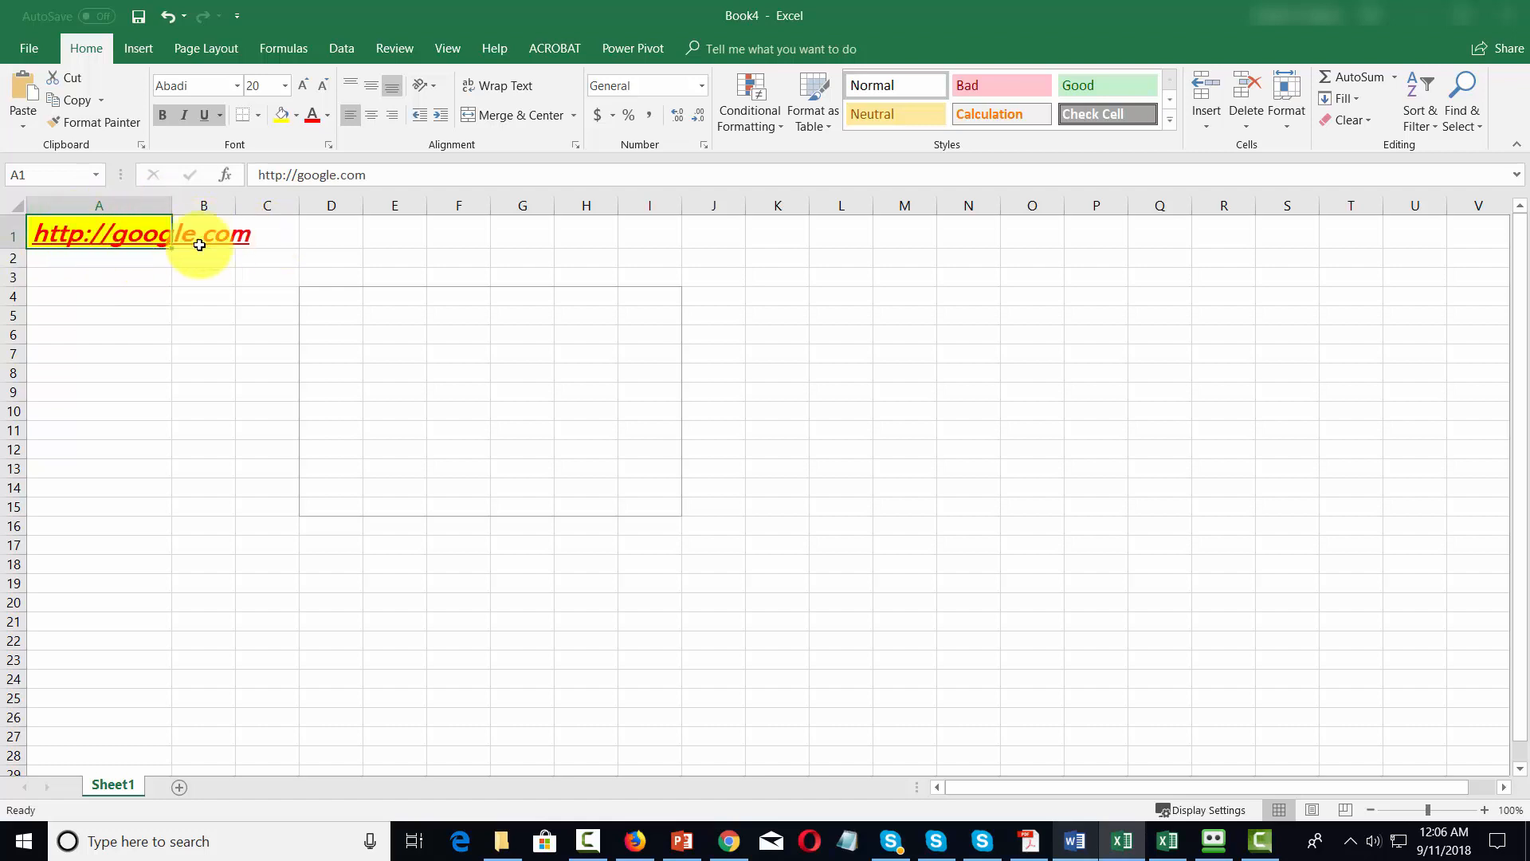
double_click(168, 205)
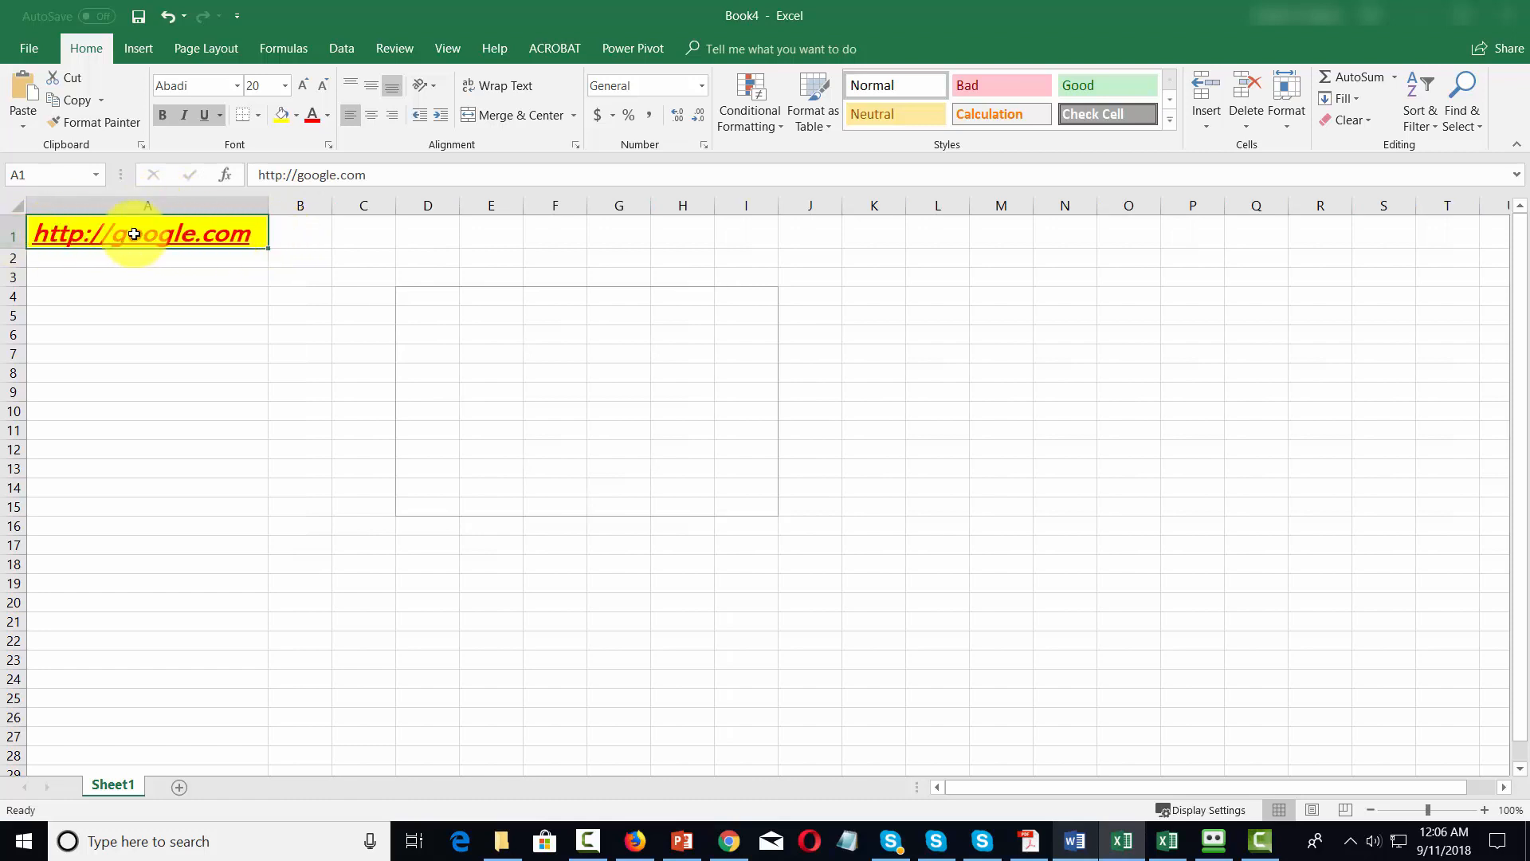
left_click_drag(267, 208, 476, 209)
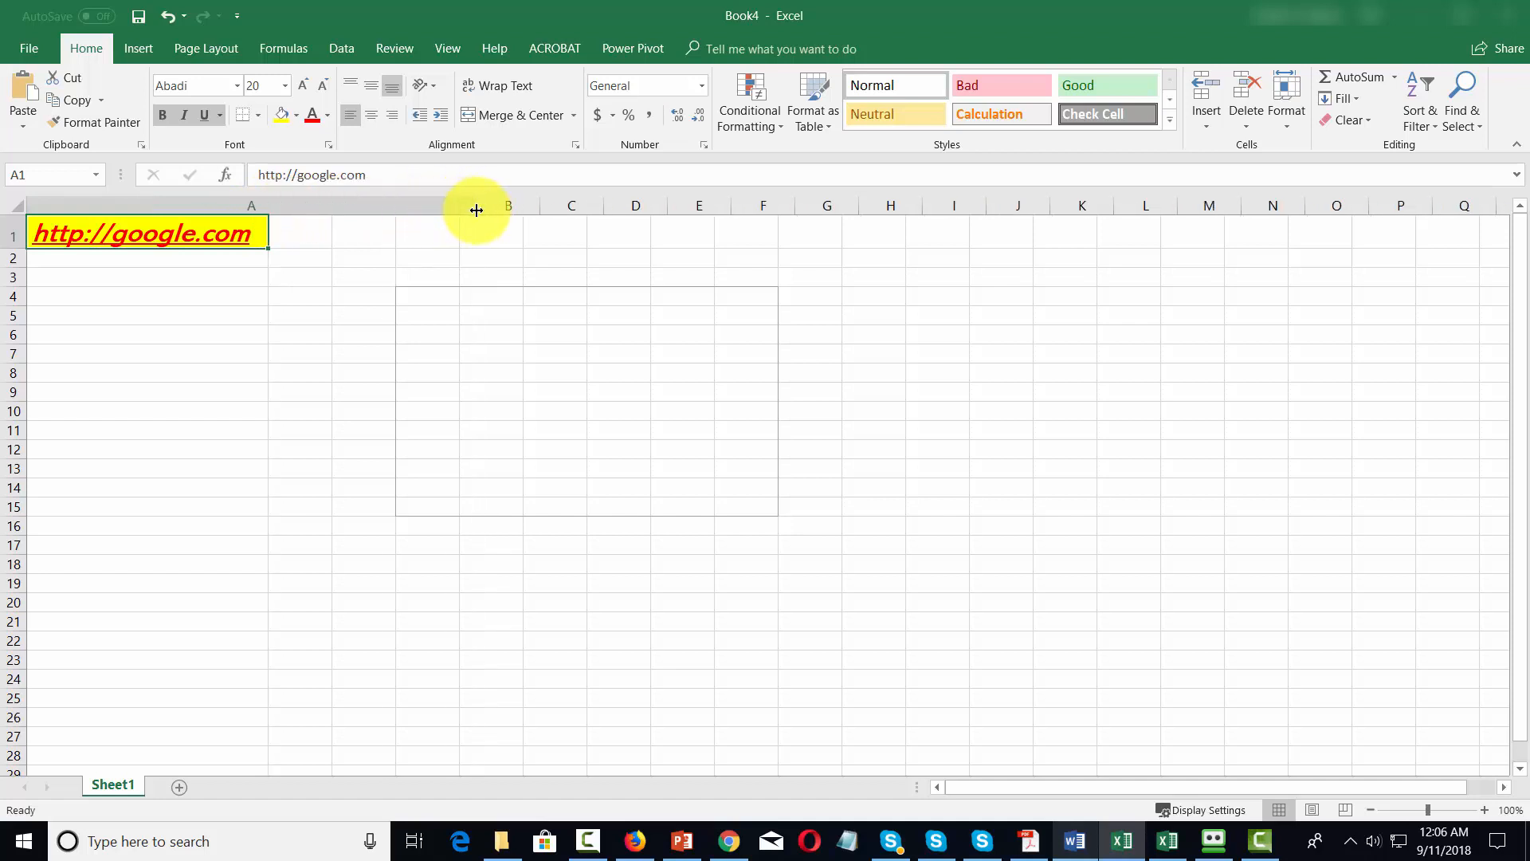
left_click(370, 116)
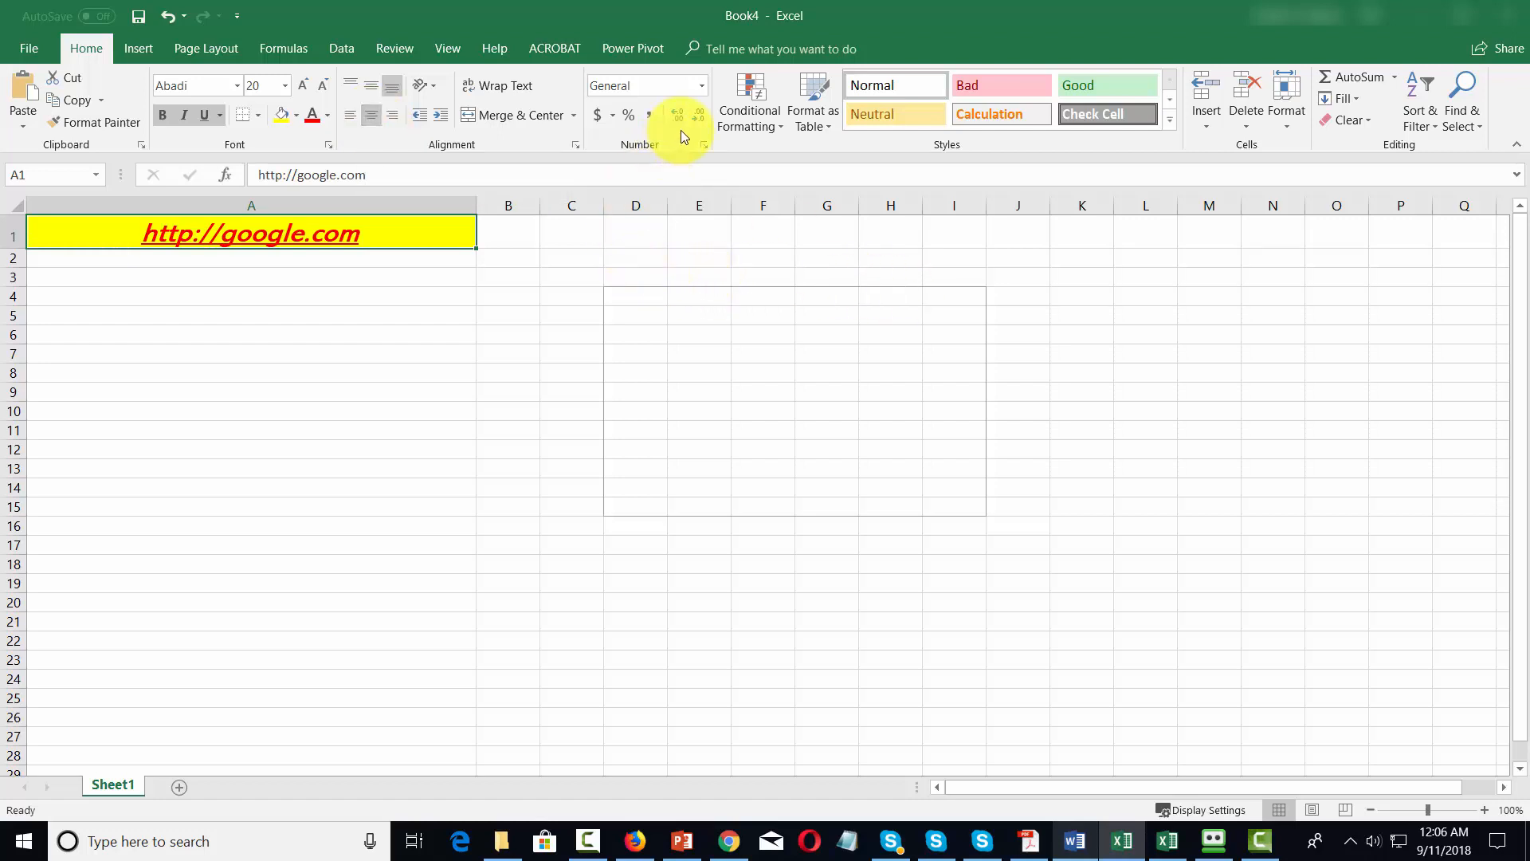
Enter 67, 67, 56 and 45 in D1:D4 and format column D as Currency.
left_click(635, 236)
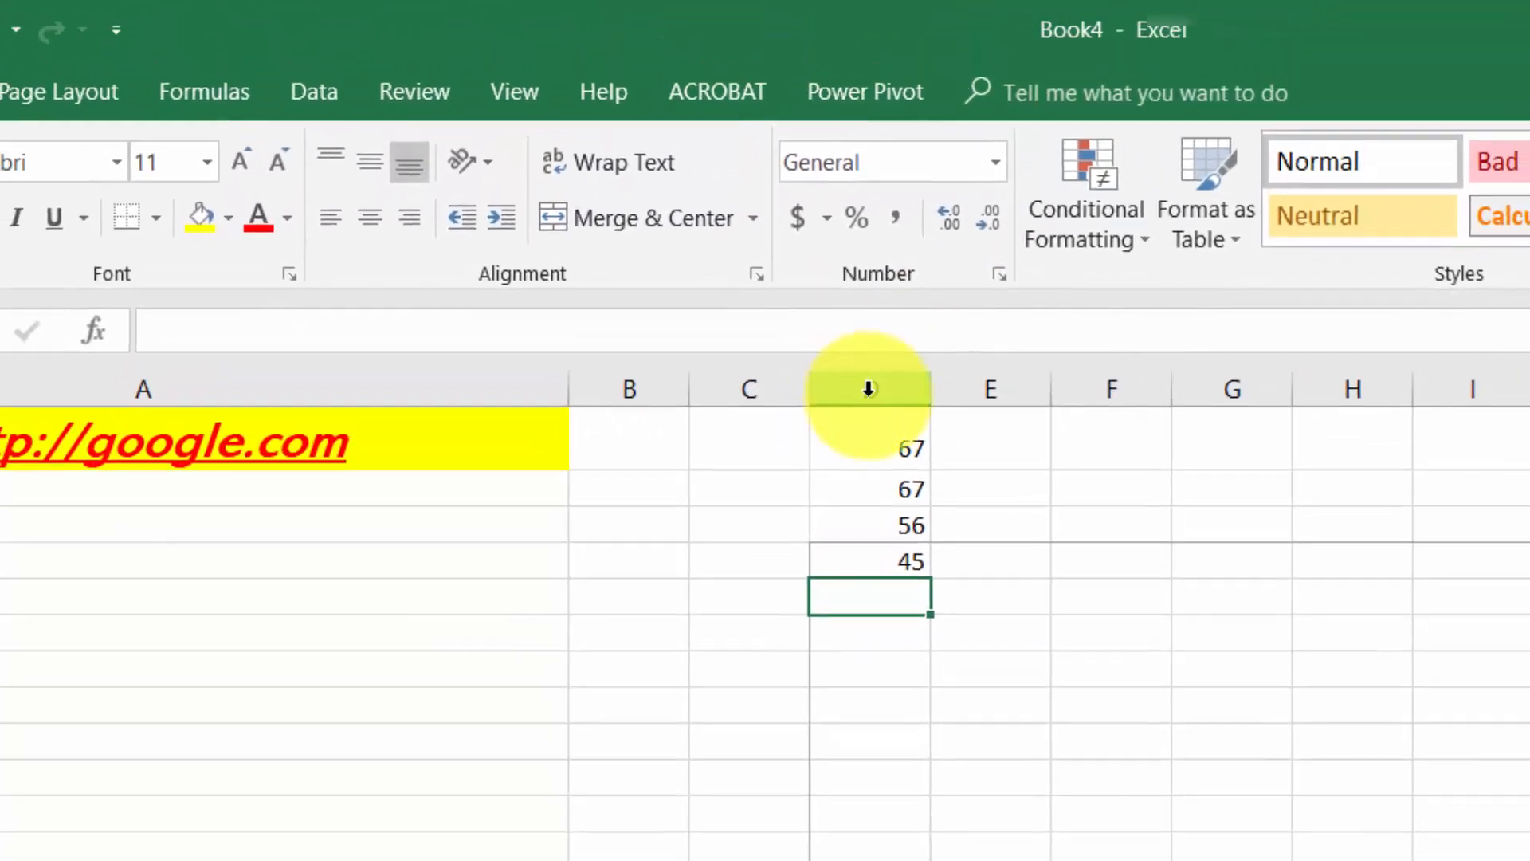
left_click(868, 389)
left_click(994, 165)
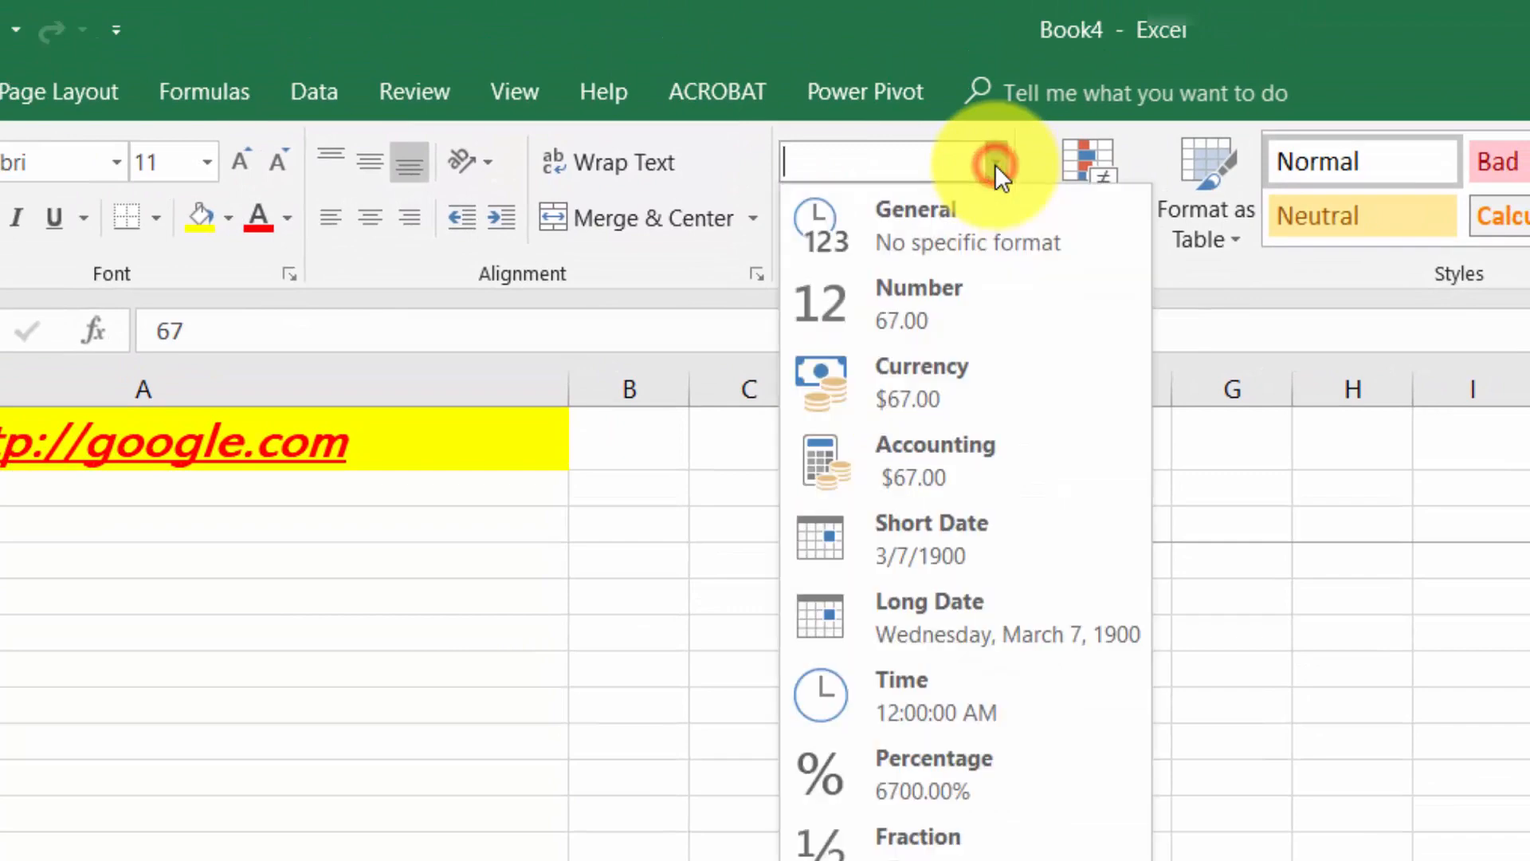
left_click(917, 370)
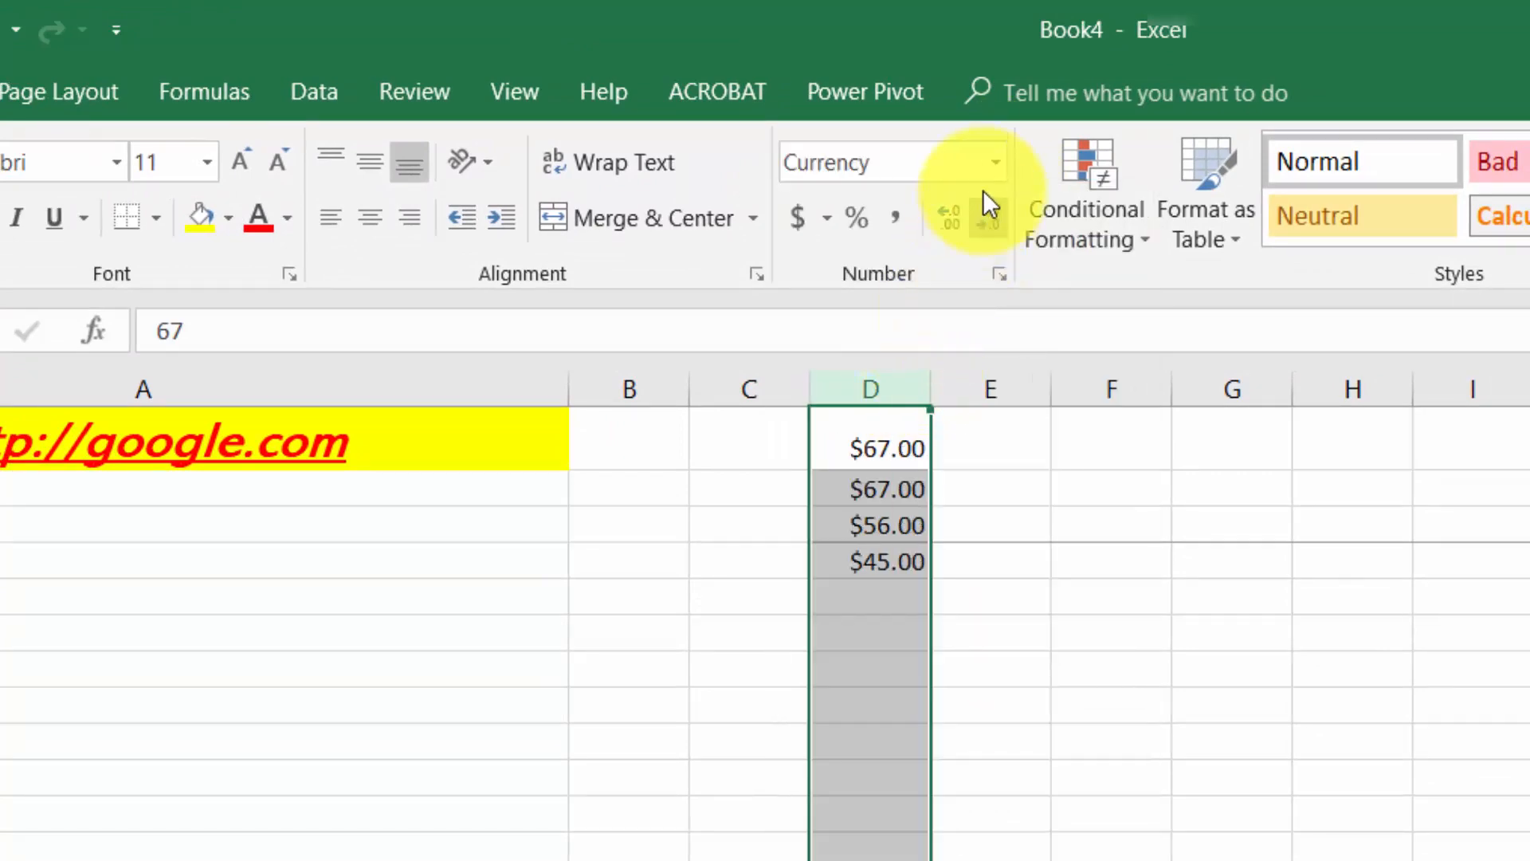
Apply the Short Date number format to column D and replace it with Fraction.
left_click(993, 162)
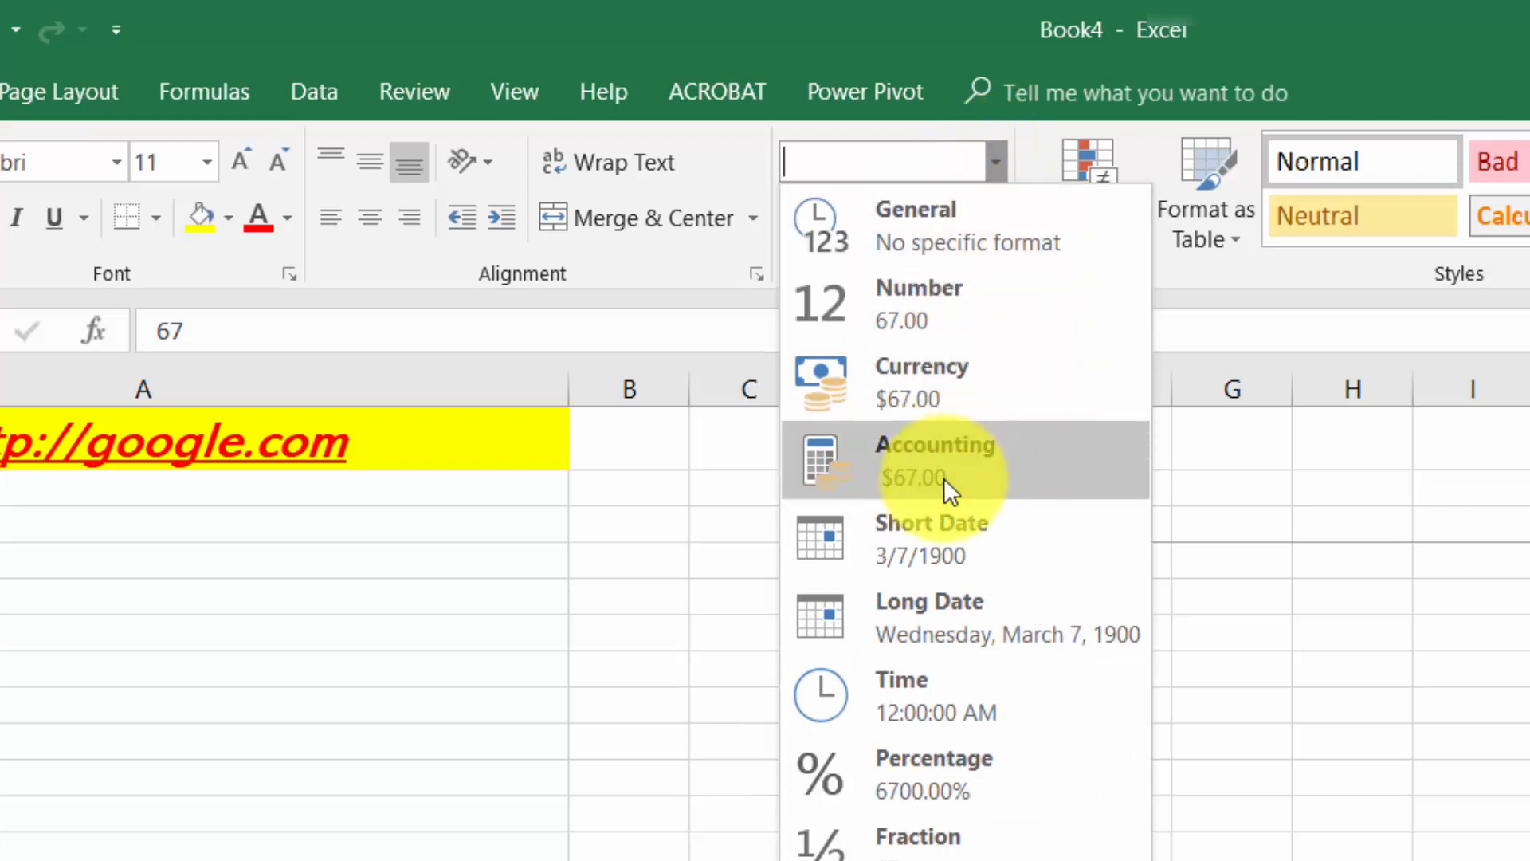
left_click(936, 531)
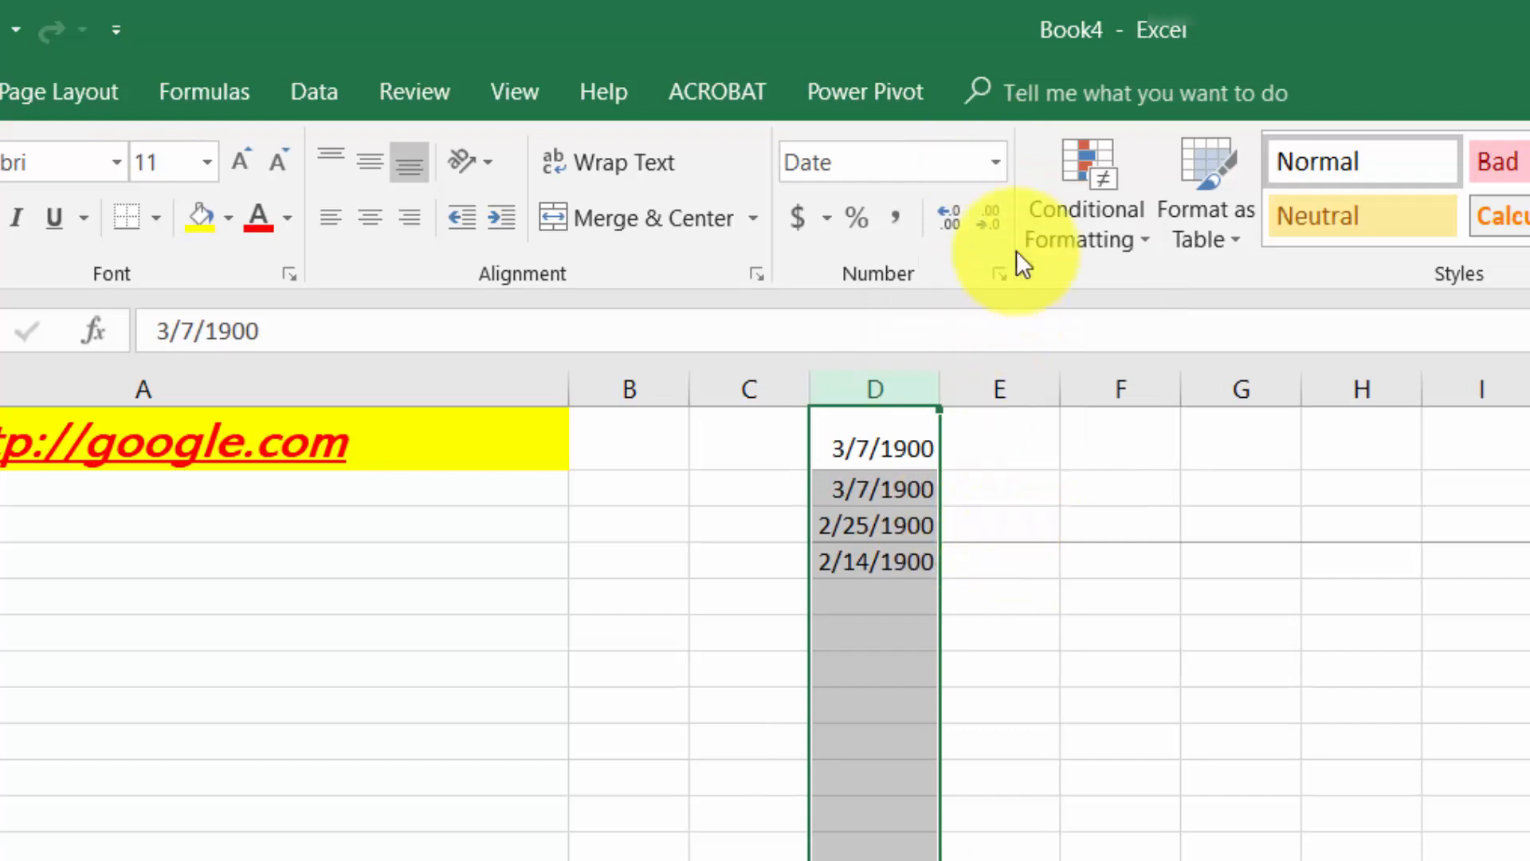
left_click(998, 161)
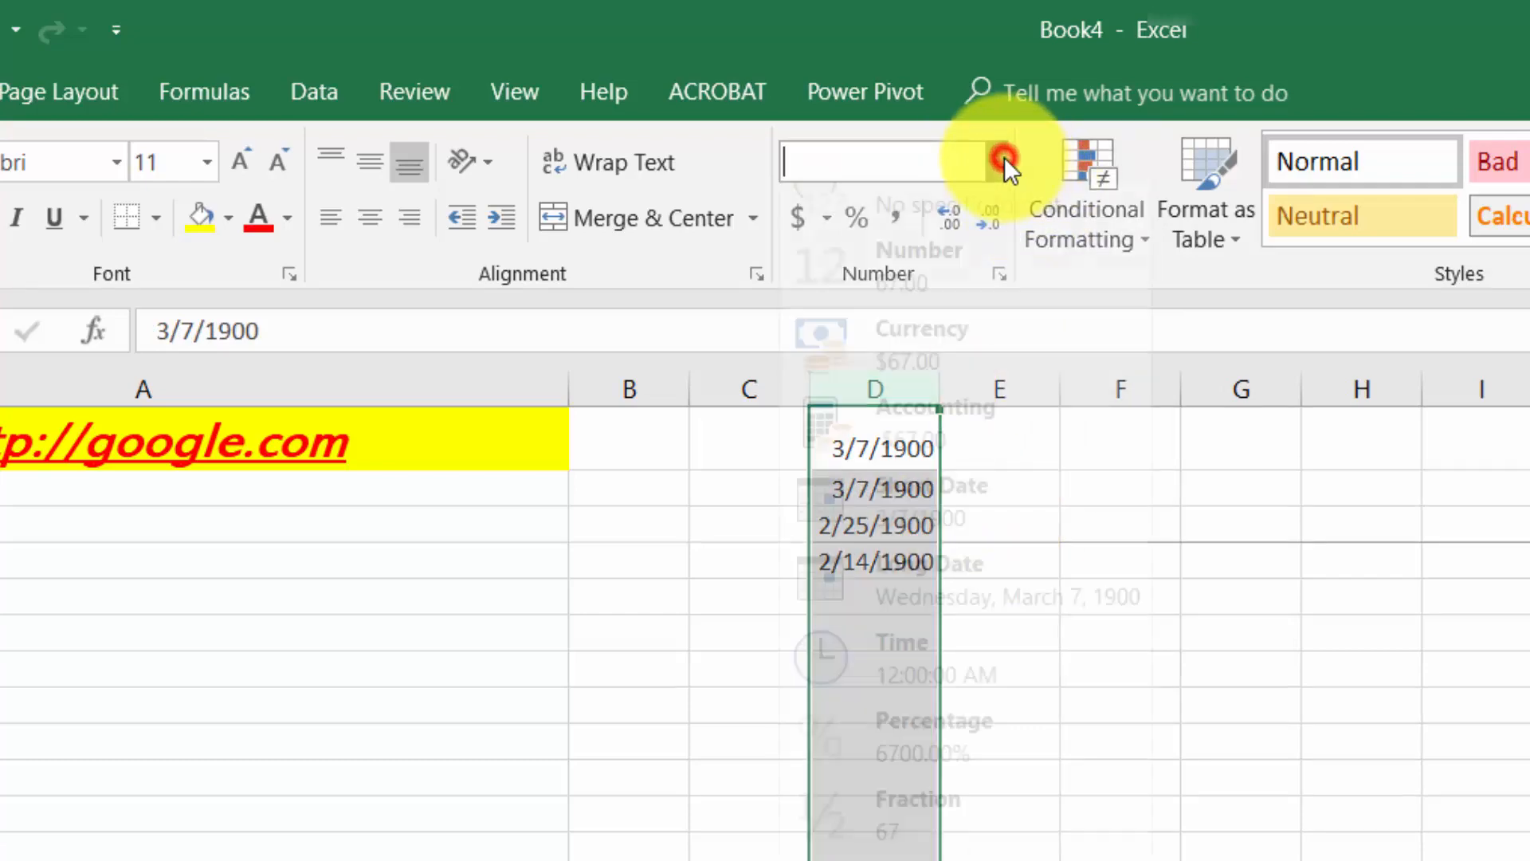
left_click(933, 836)
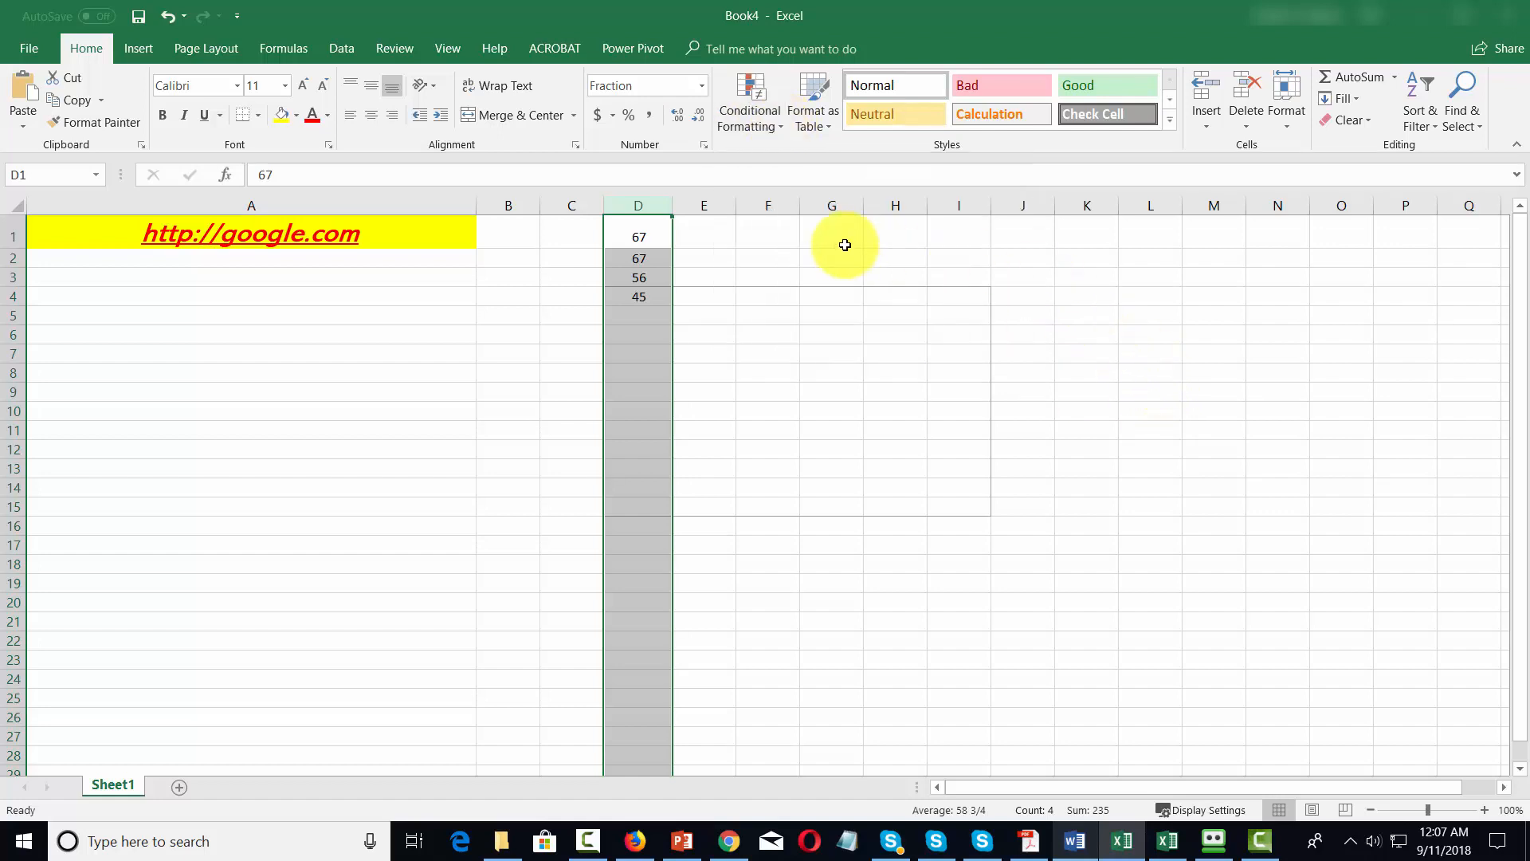
Enter 78, 56, 100 and 89 in G1:G4 and select column G.
left_click(848, 240)
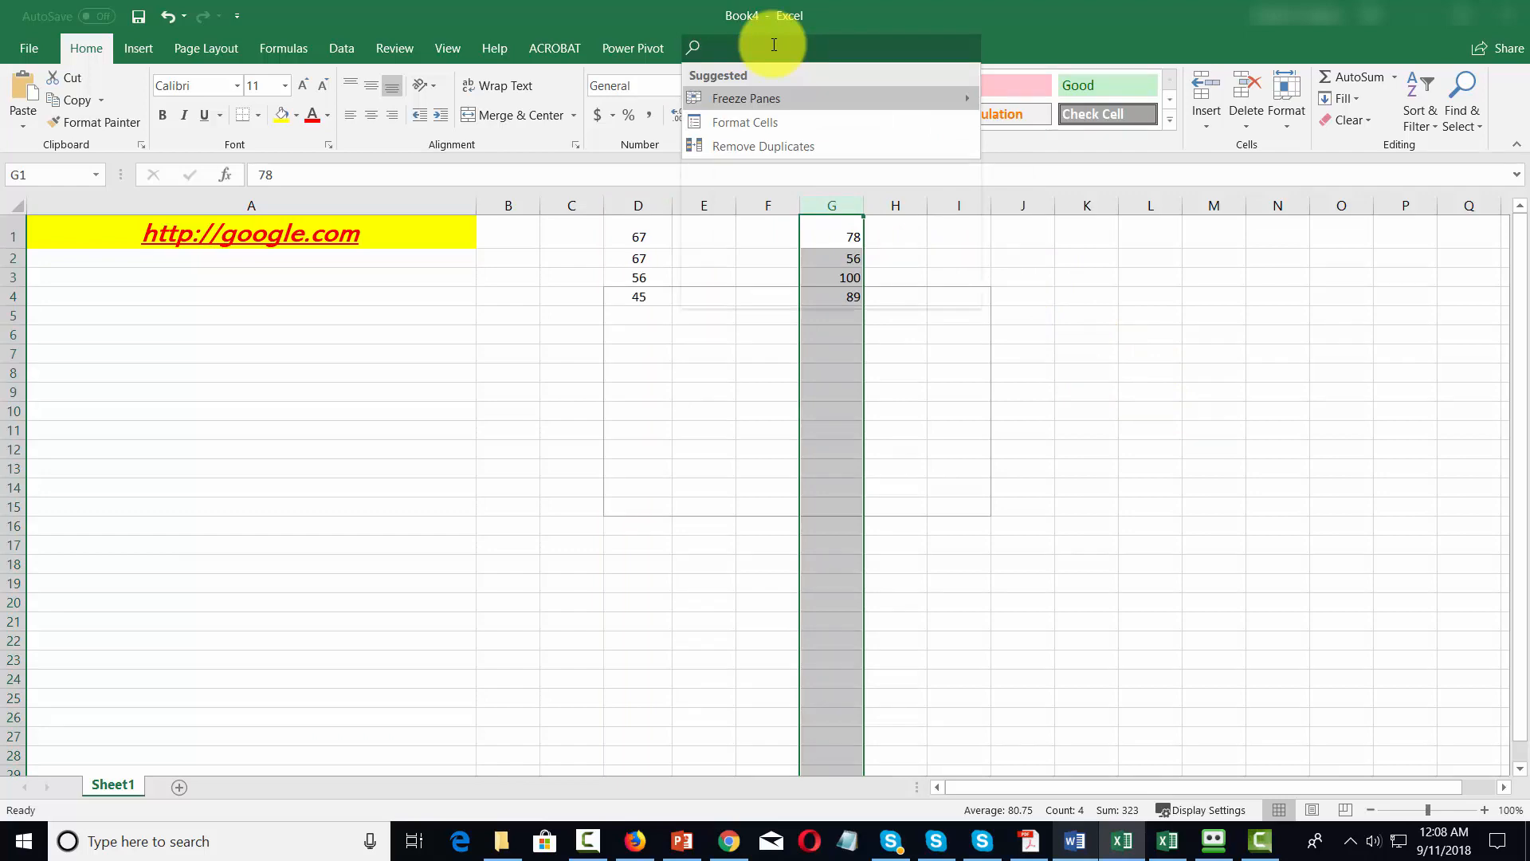
left_click(923, 8)
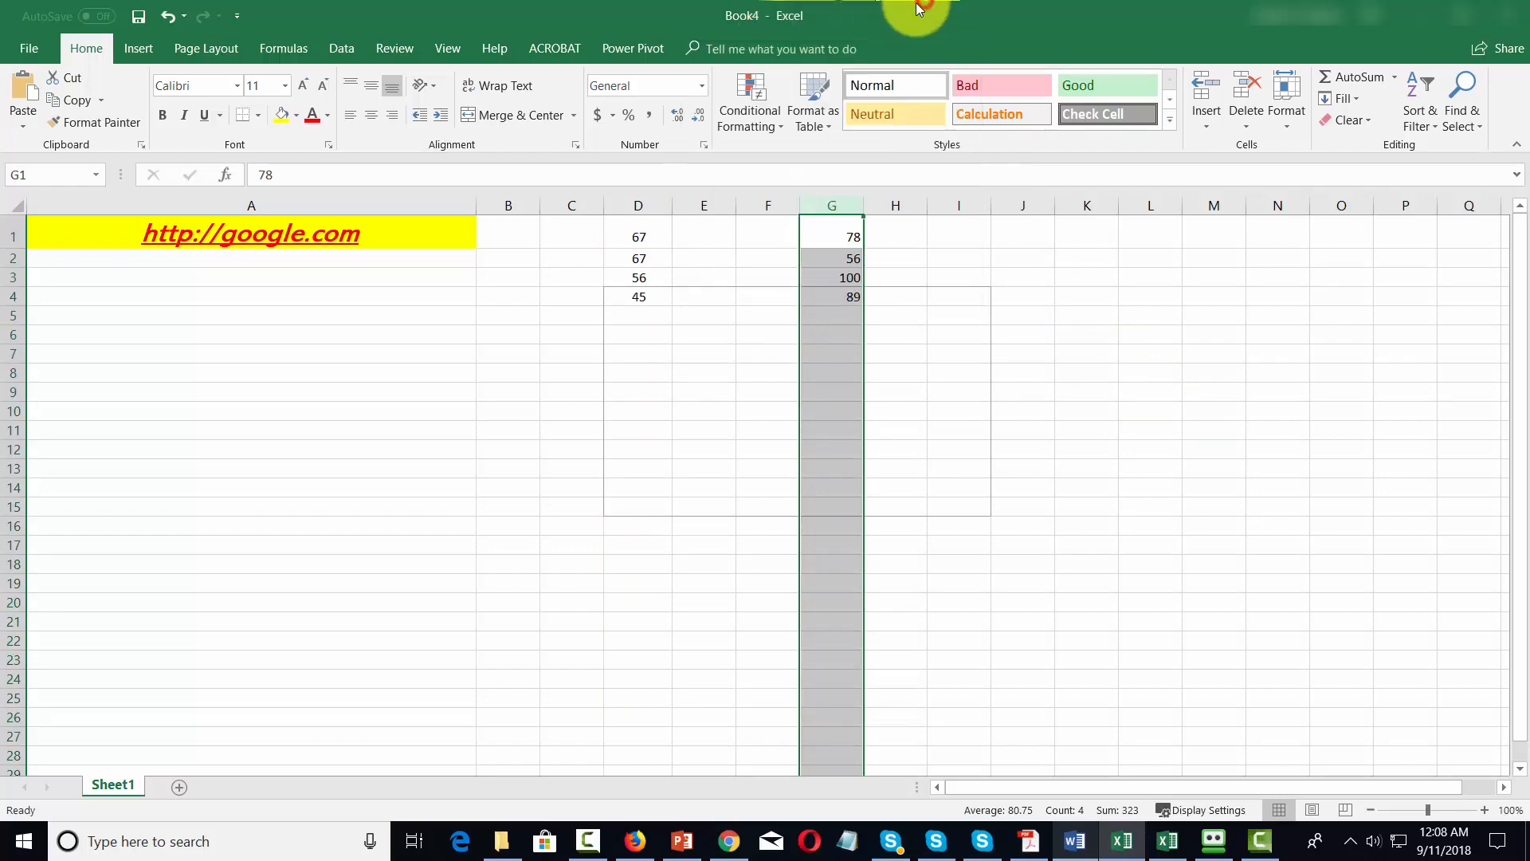
Add a conditional formatting rule to column G that highlights values greater than 77 with Light Red Fill.
left_click(779, 130)
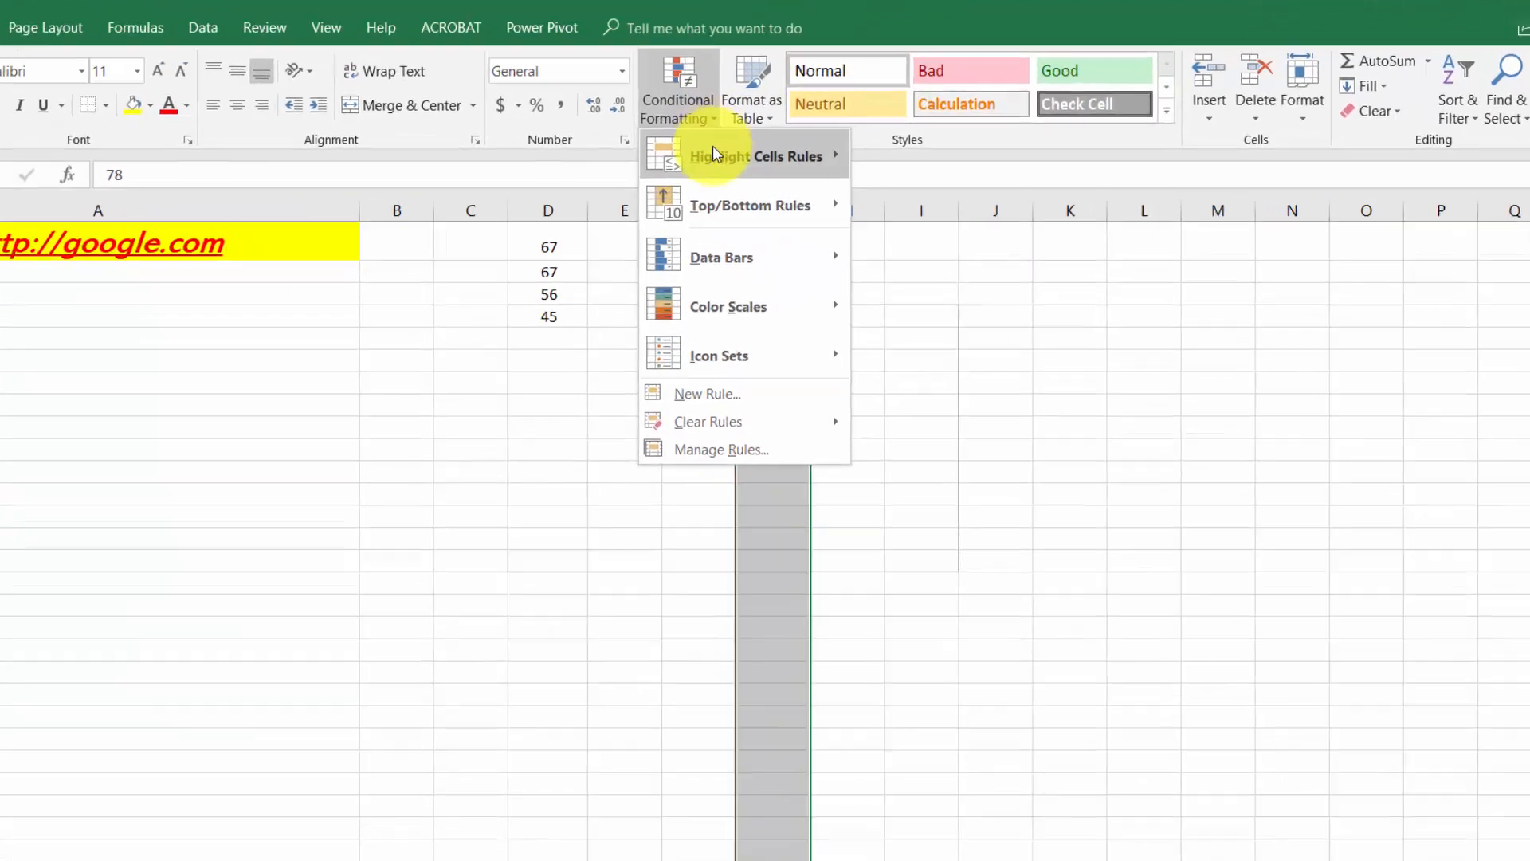
mouse_move(715, 155)
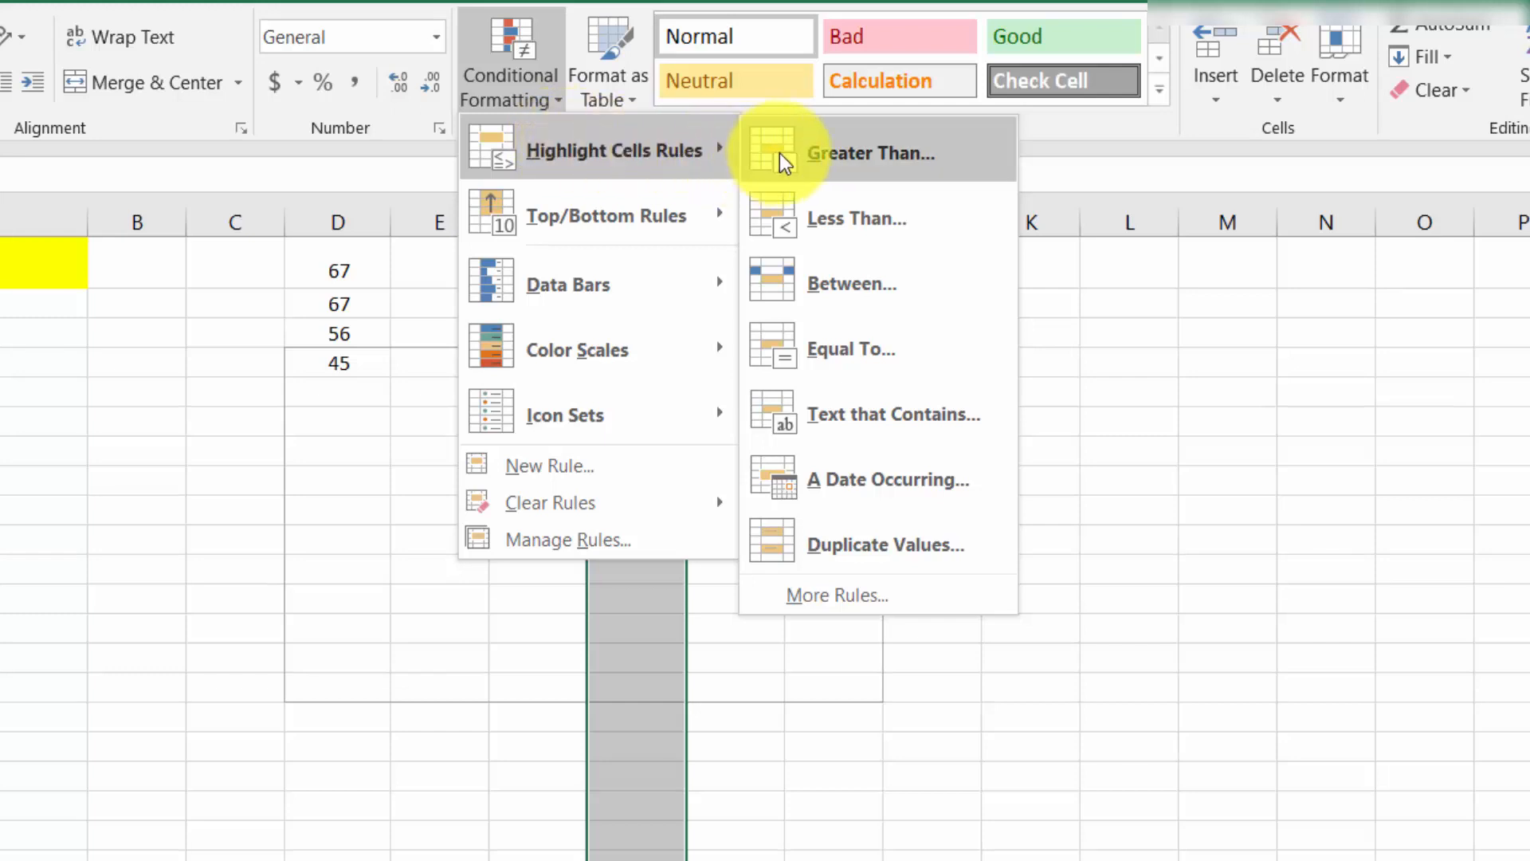
left_click(779, 153)
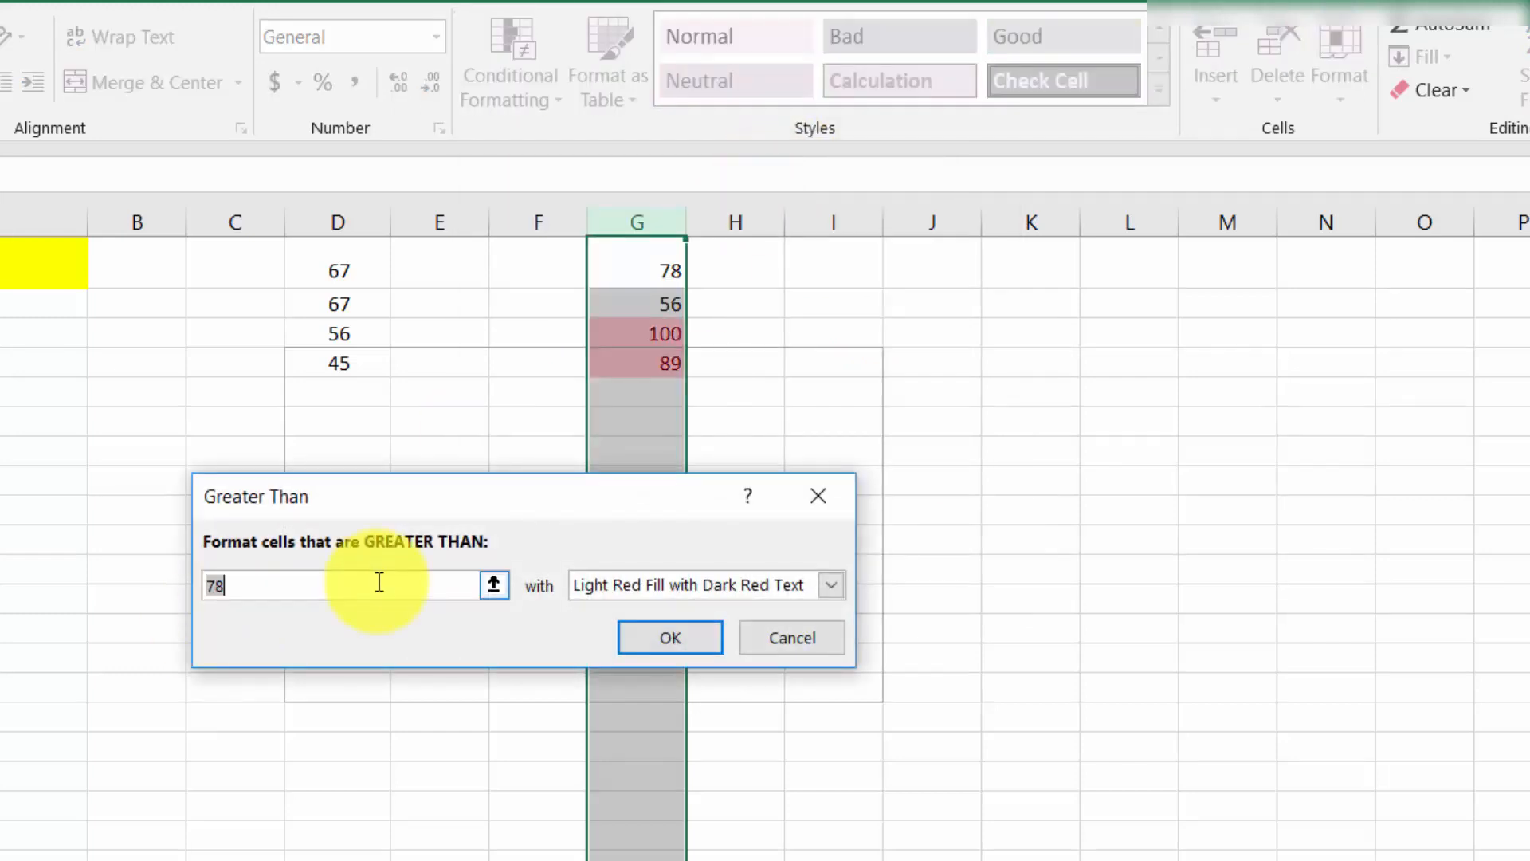
type("77")
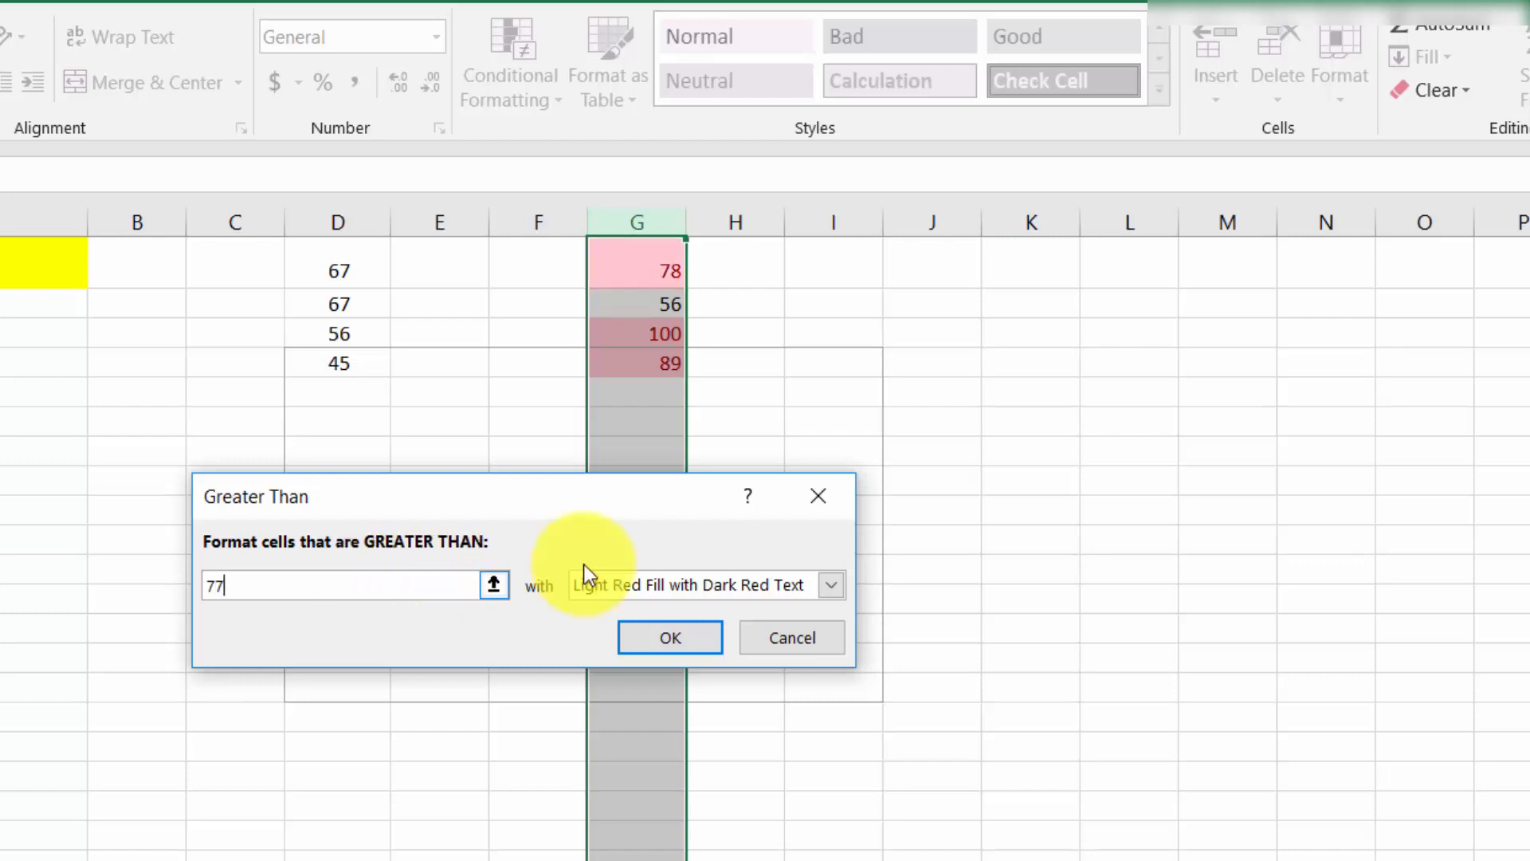
left_click(830, 584)
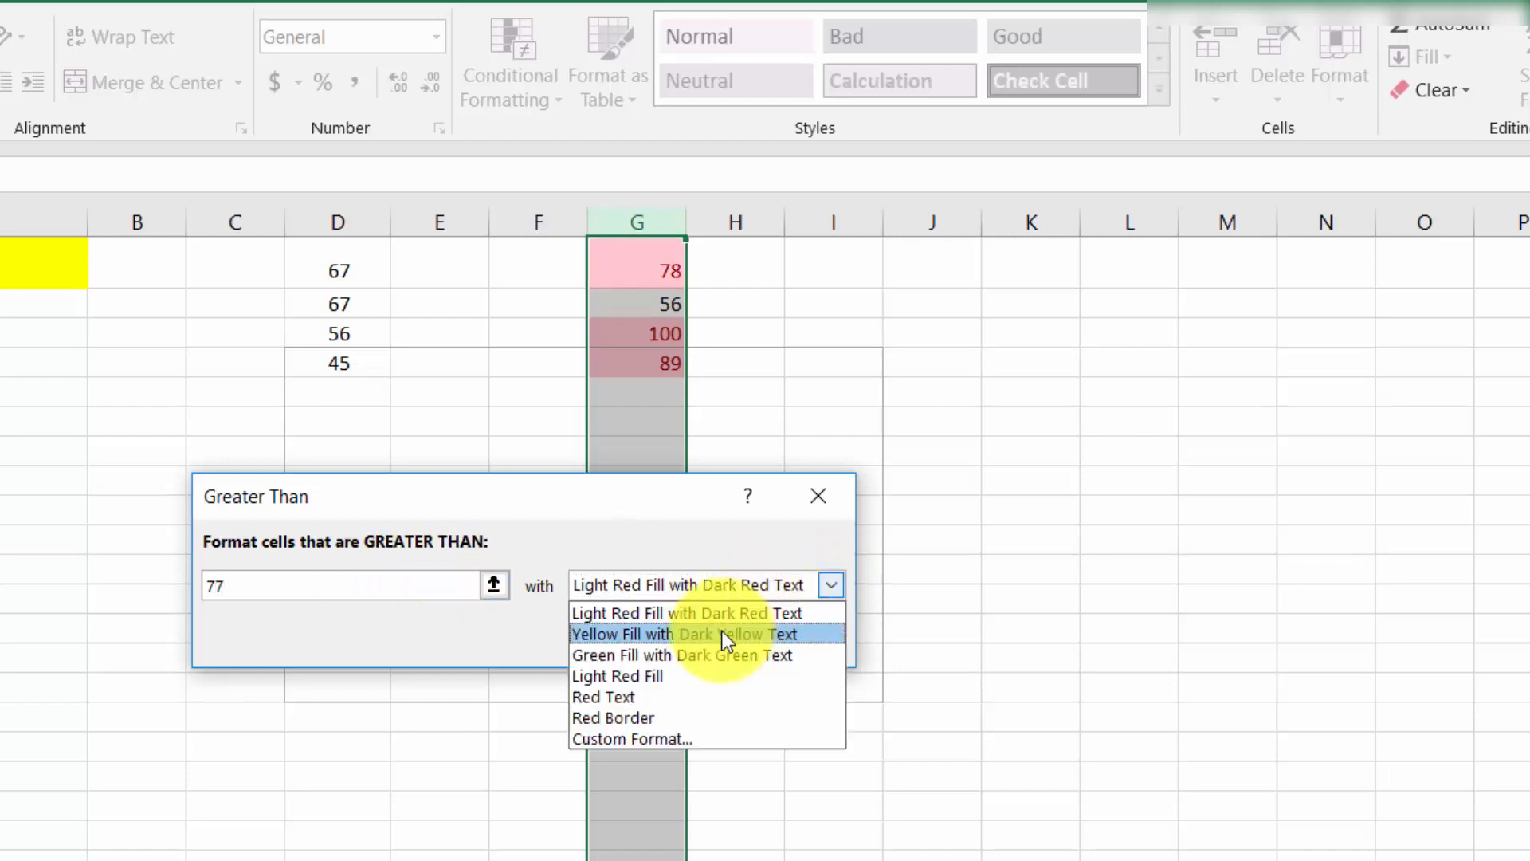
left_click(647, 673)
left_click(651, 635)
left_click(917, 534)
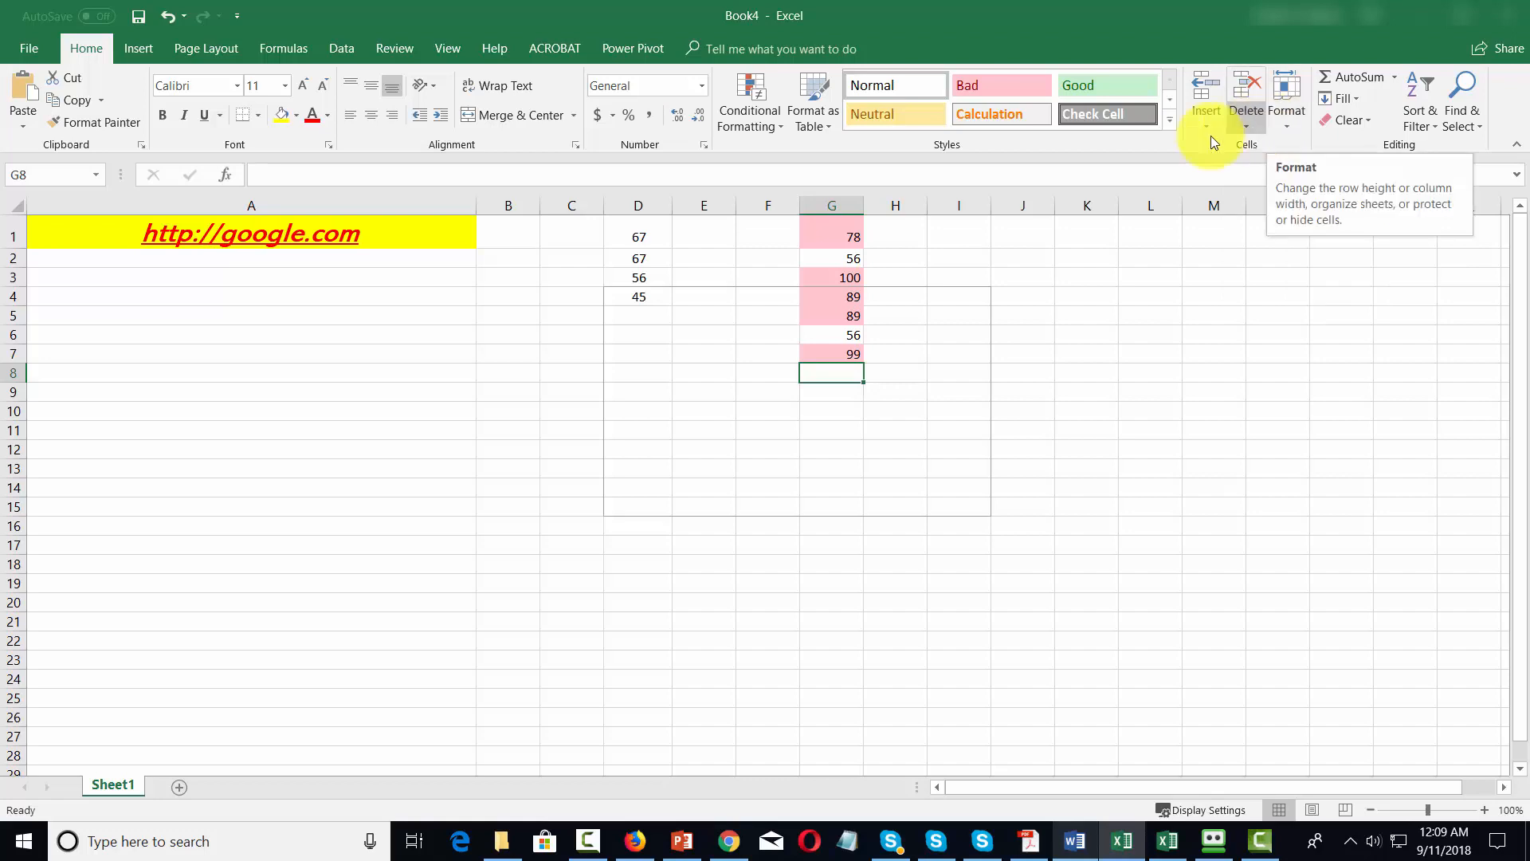
Insert a blank sheet row at row 9 and another at row 6.
left_click(18, 392)
left_click(1239, 169)
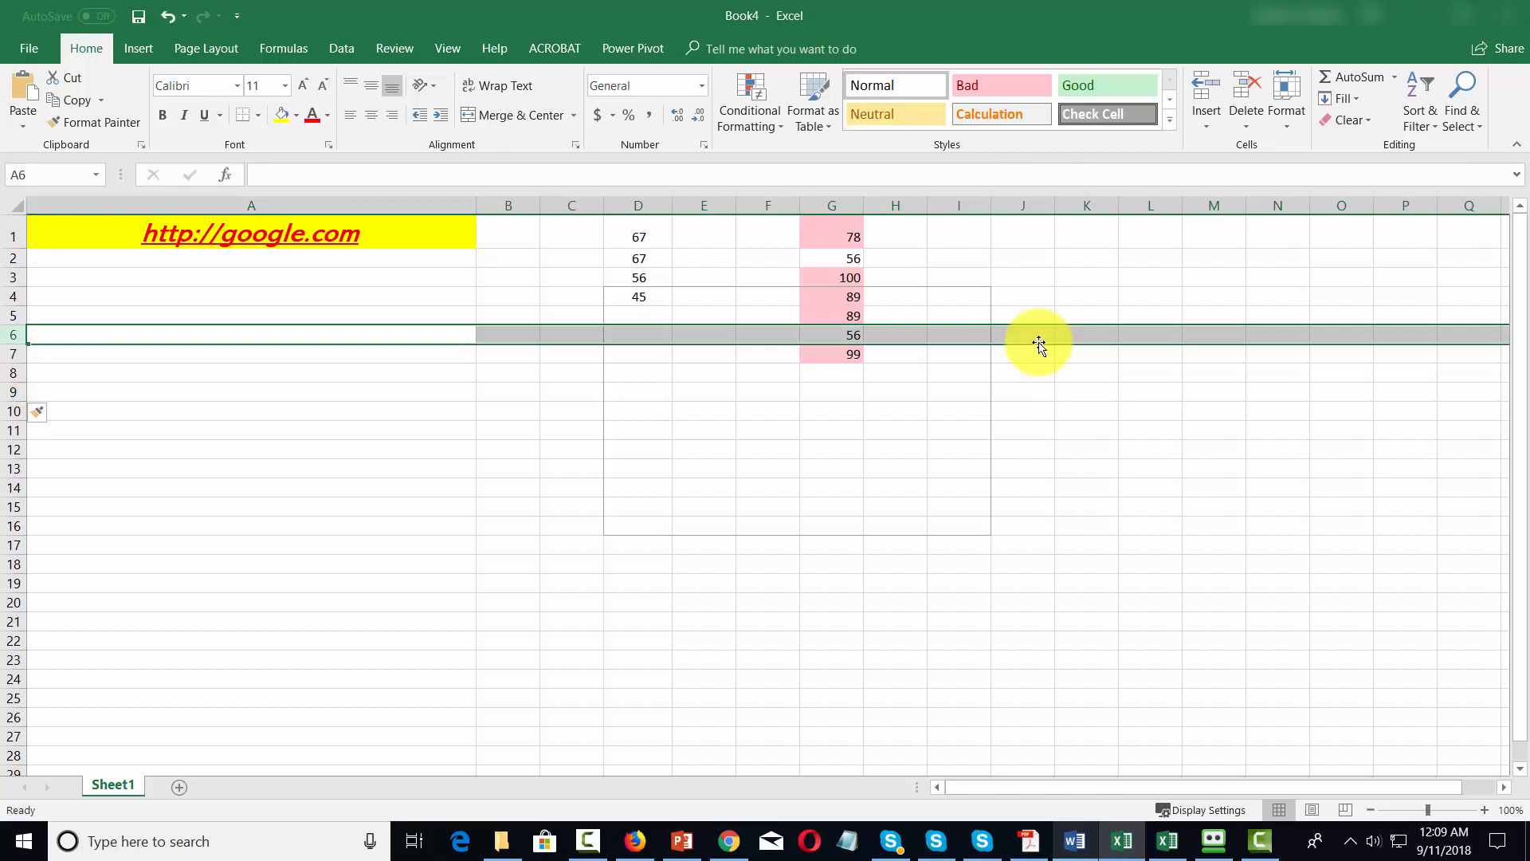
left_click(1208, 129)
left_click(1227, 156)
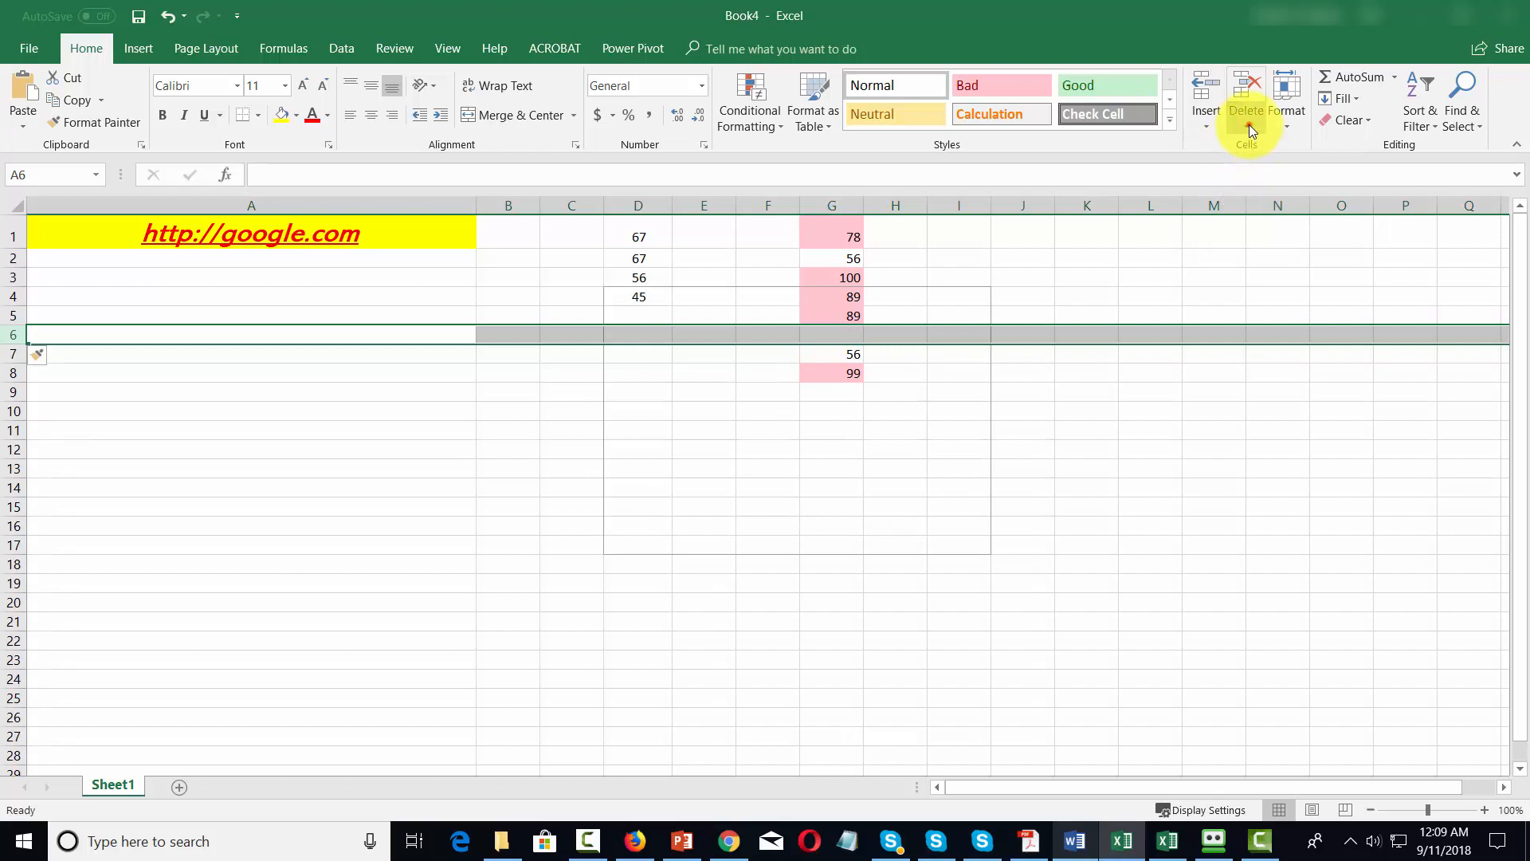
Delete the blank sheet row 6 and insert a new blank row in its place.
left_click(1250, 129)
left_click(1261, 143)
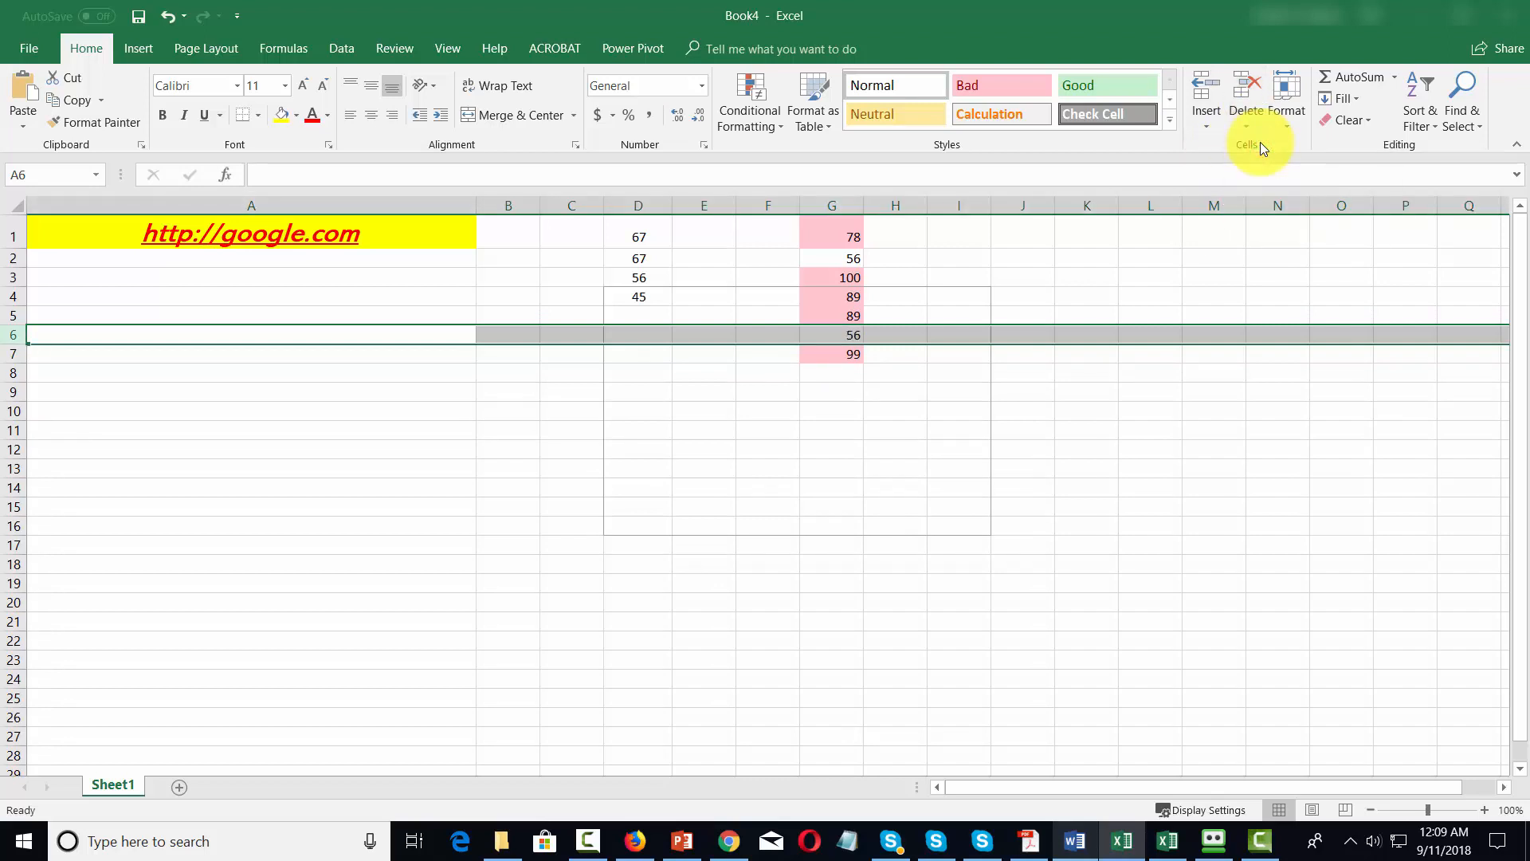
left_click(1210, 129)
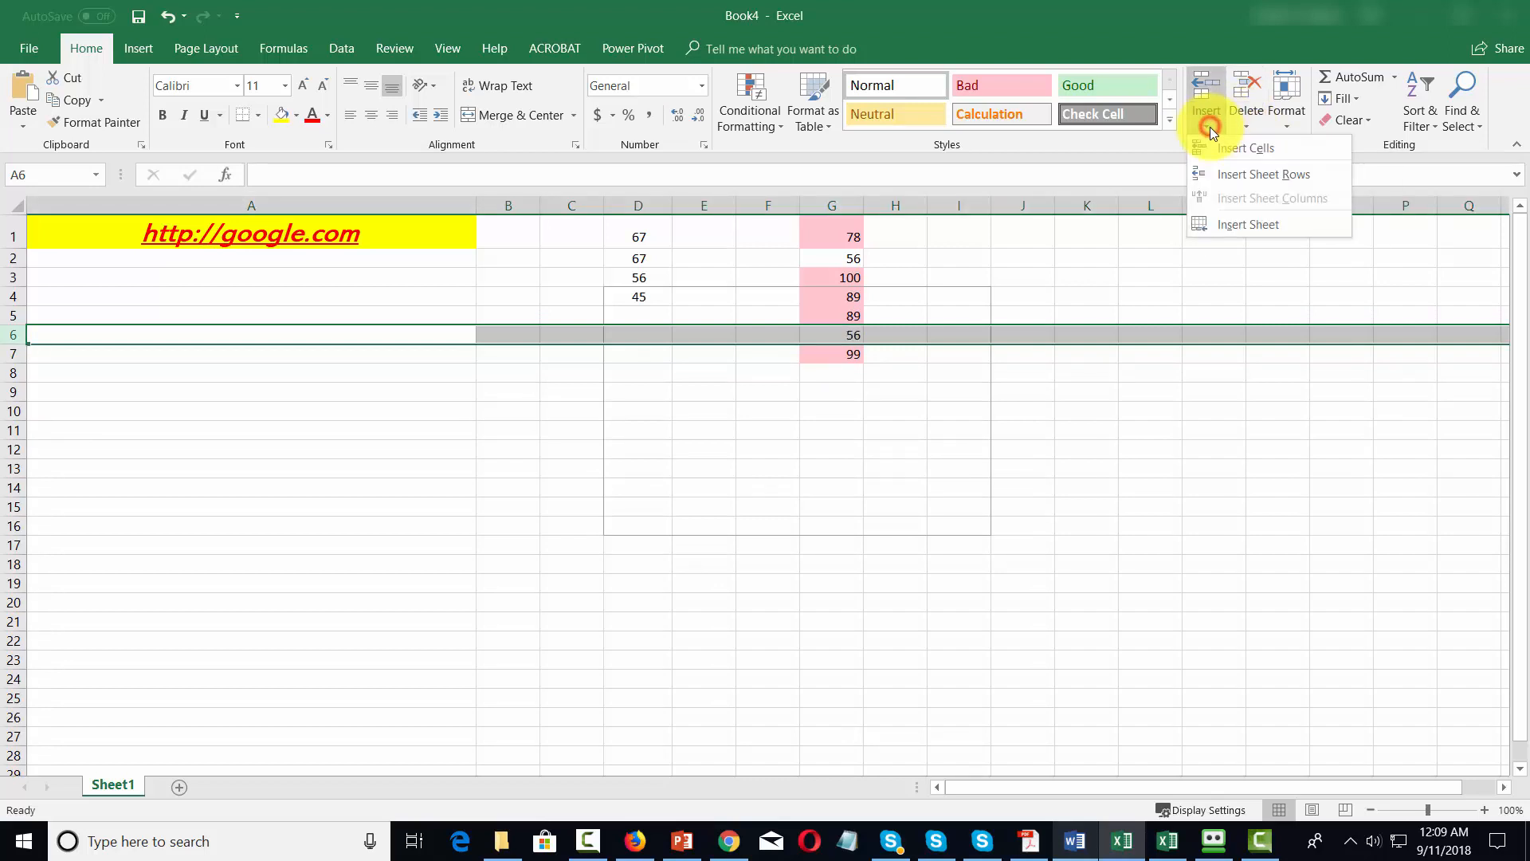
left_click(1218, 171)
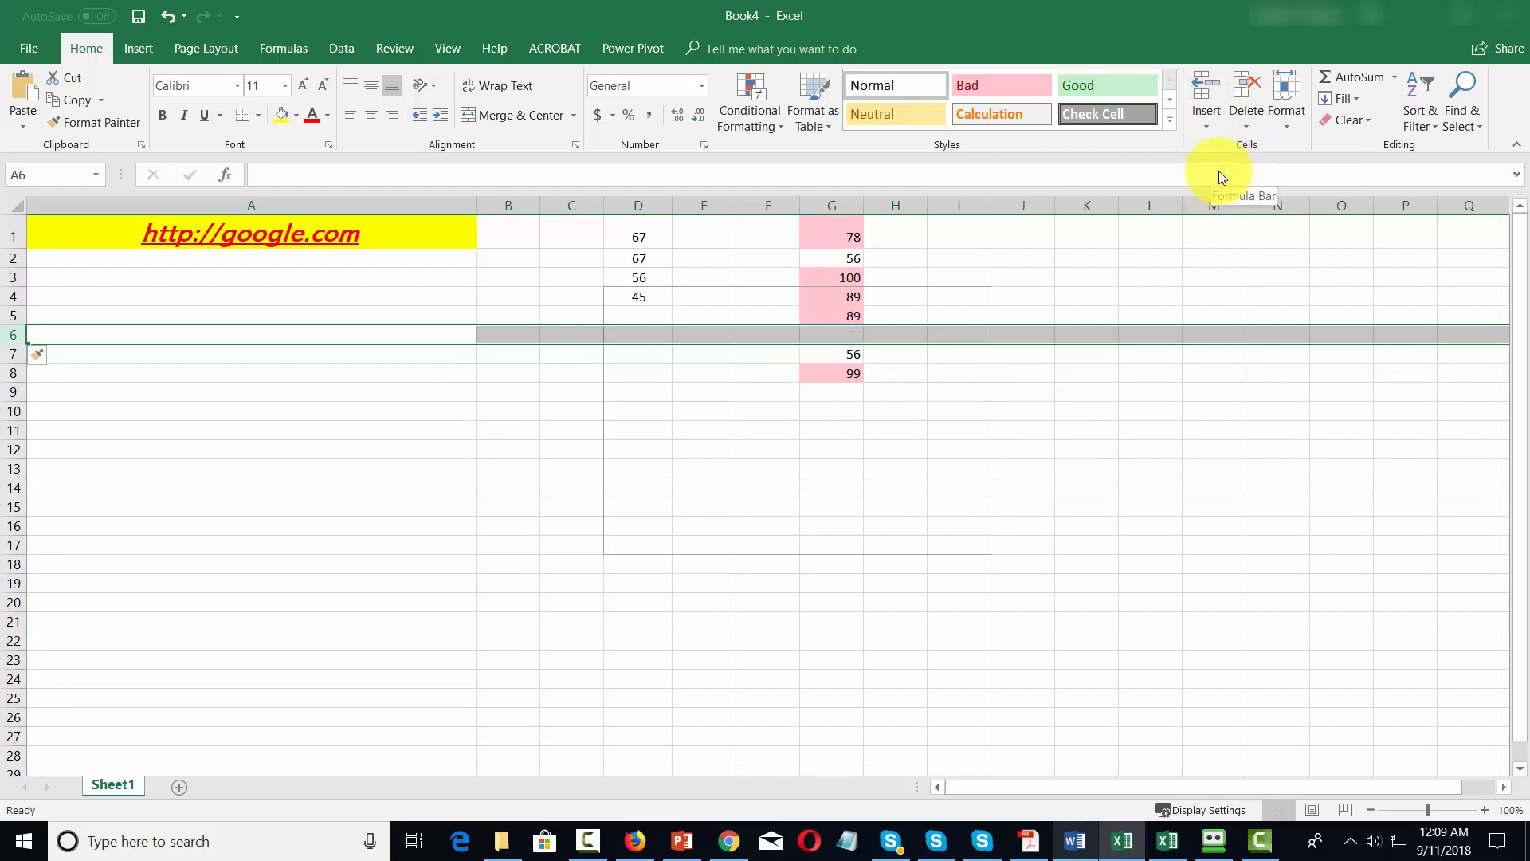
Delete the blank sheet row 6 and deselect the row.
left_click(1248, 127)
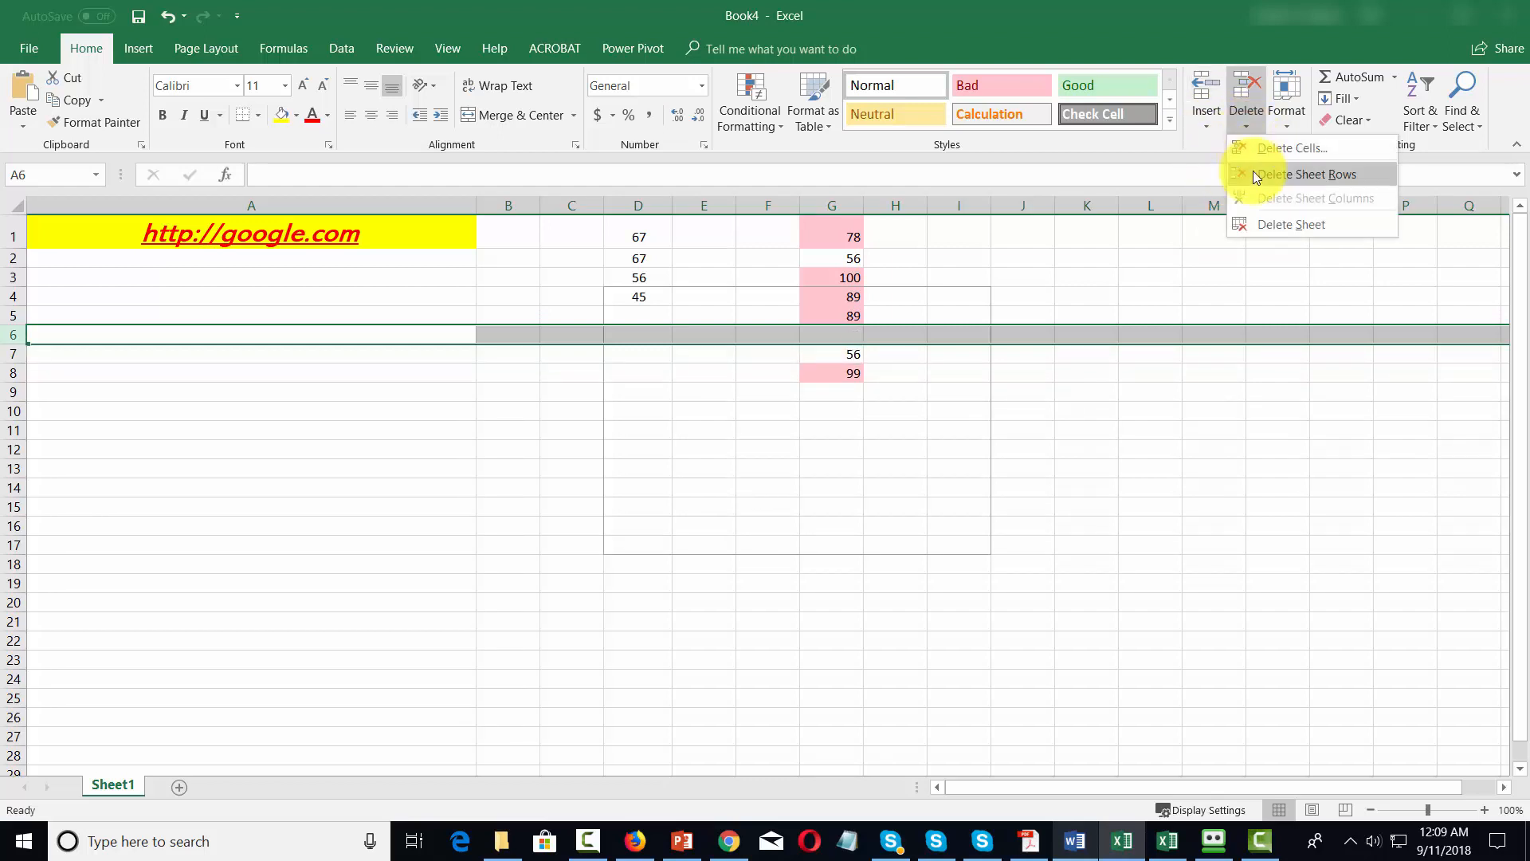
left_click(1253, 171)
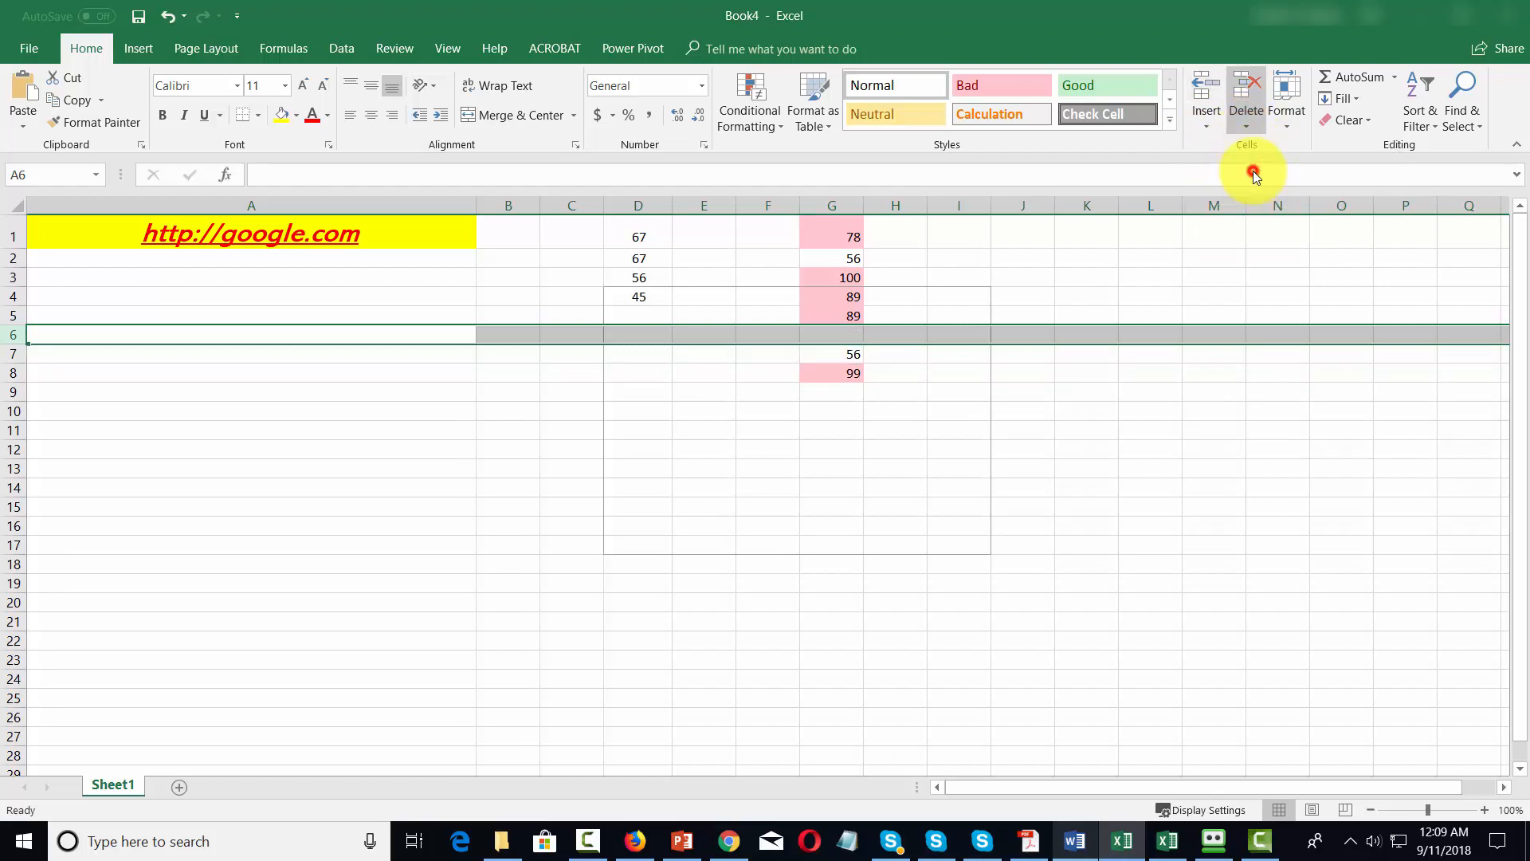
left_click(1161, 315)
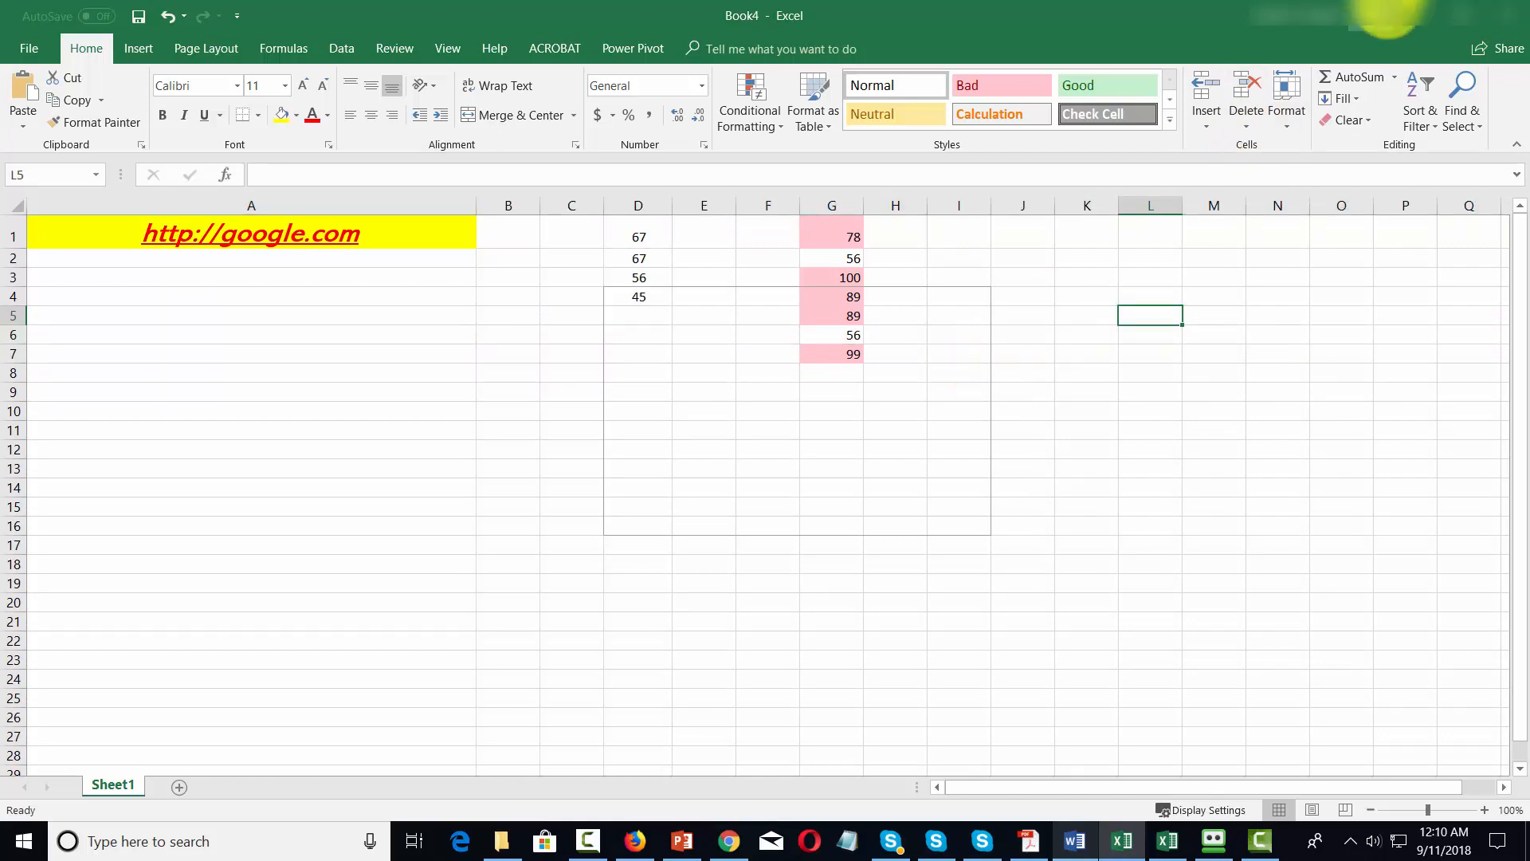
left_click(839, 335)
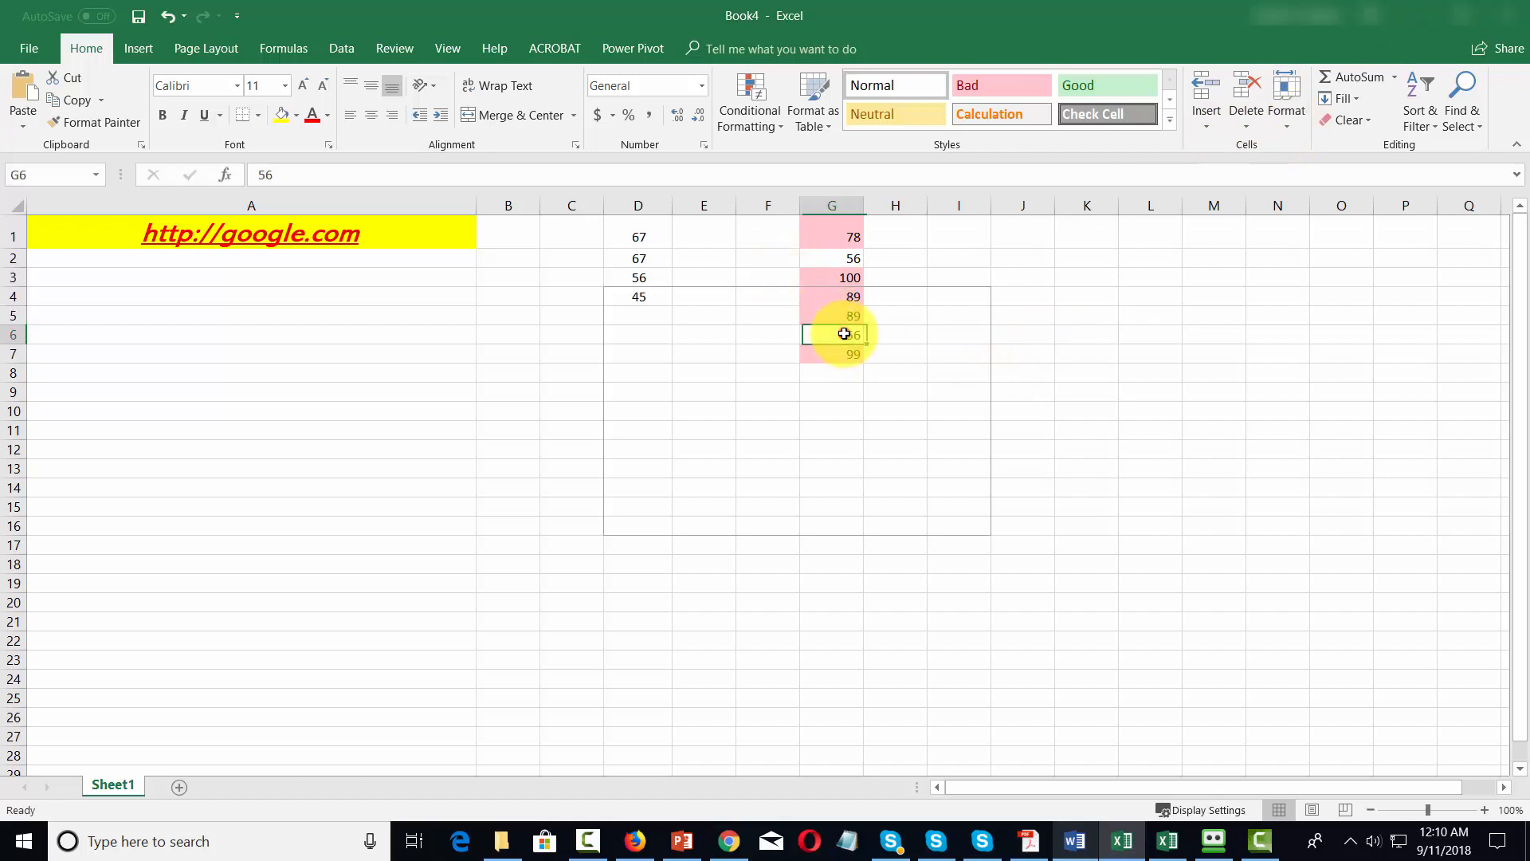
left_click(1289, 126)
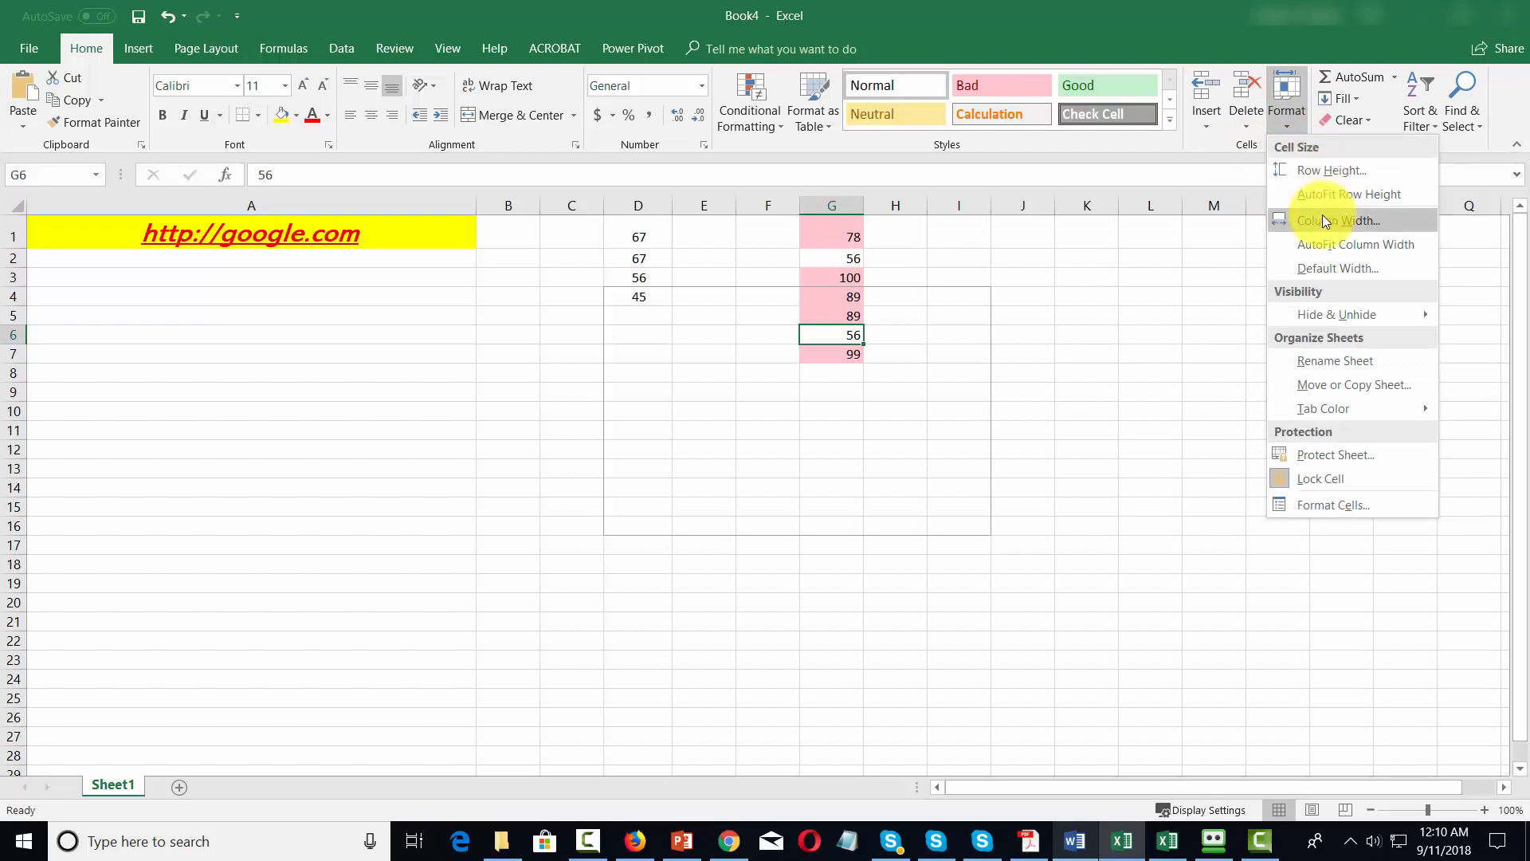
mouse_move(1330, 314)
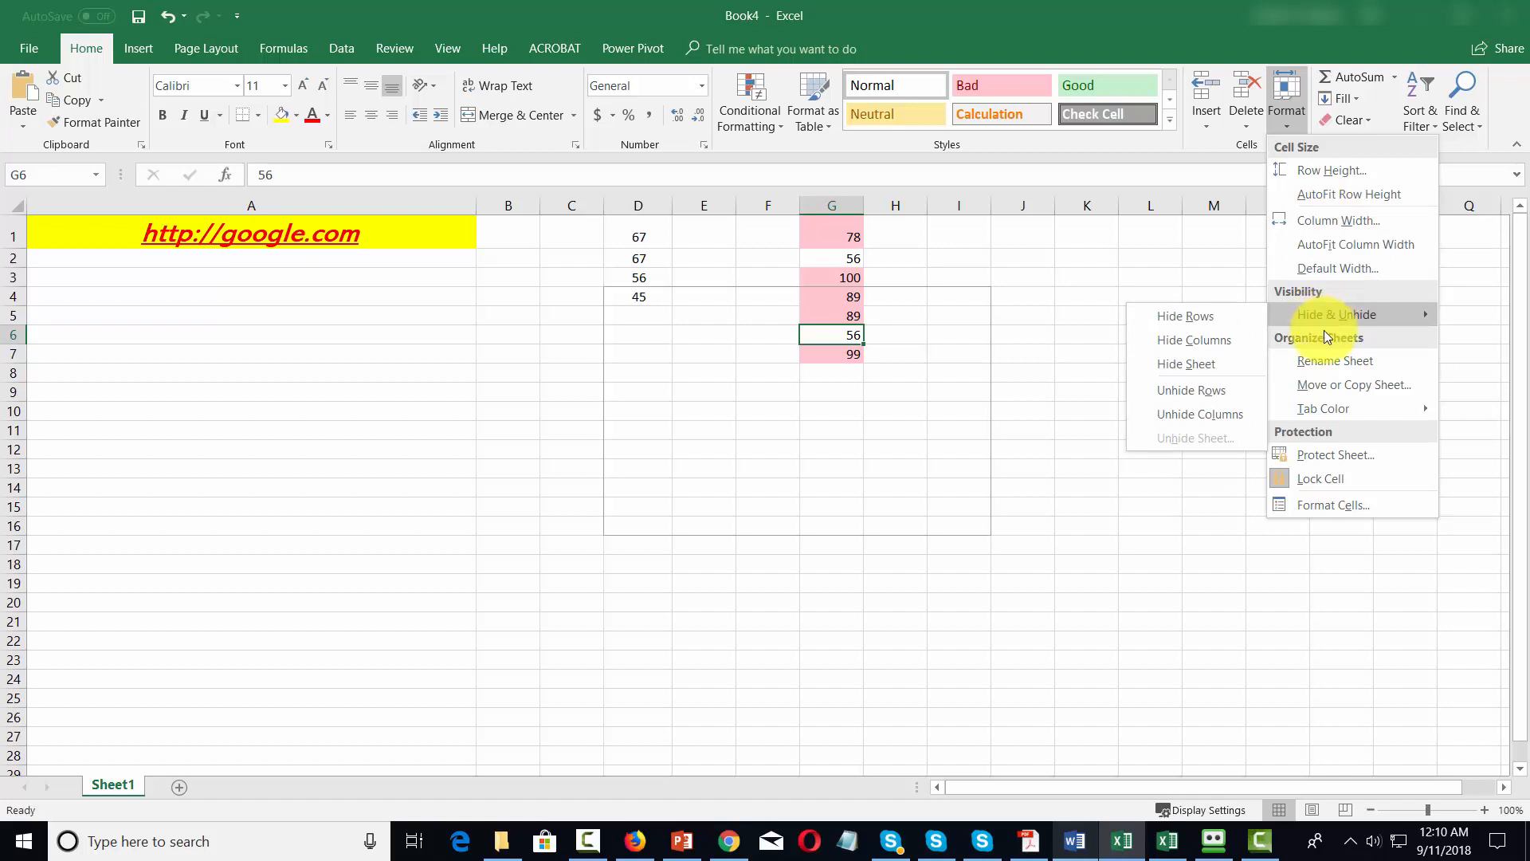
mouse_move(1323, 409)
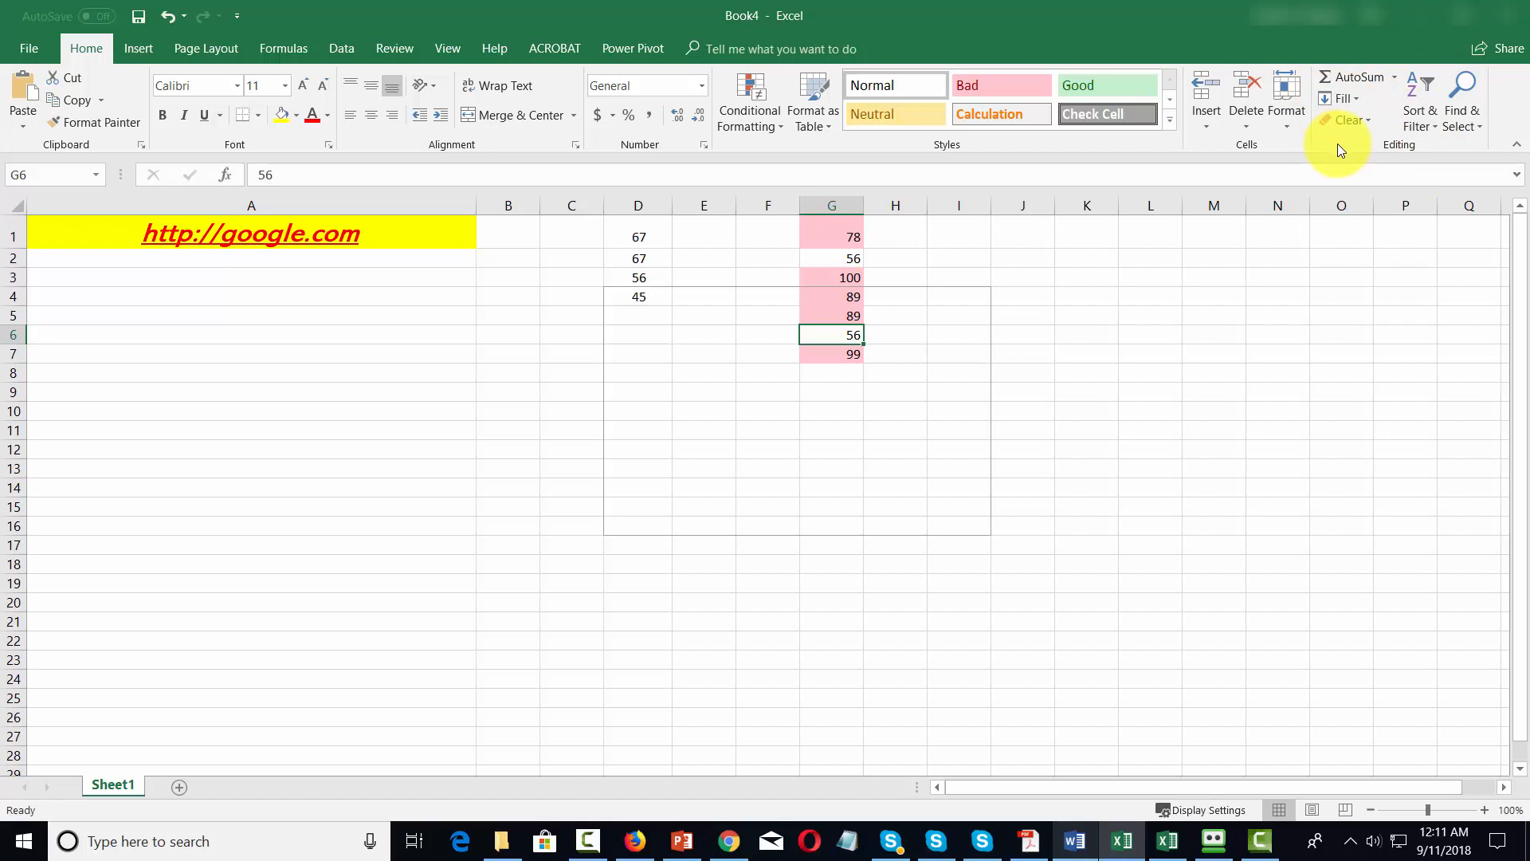
Find the next cell containing 67 in the sheet.
left_click(1479, 126)
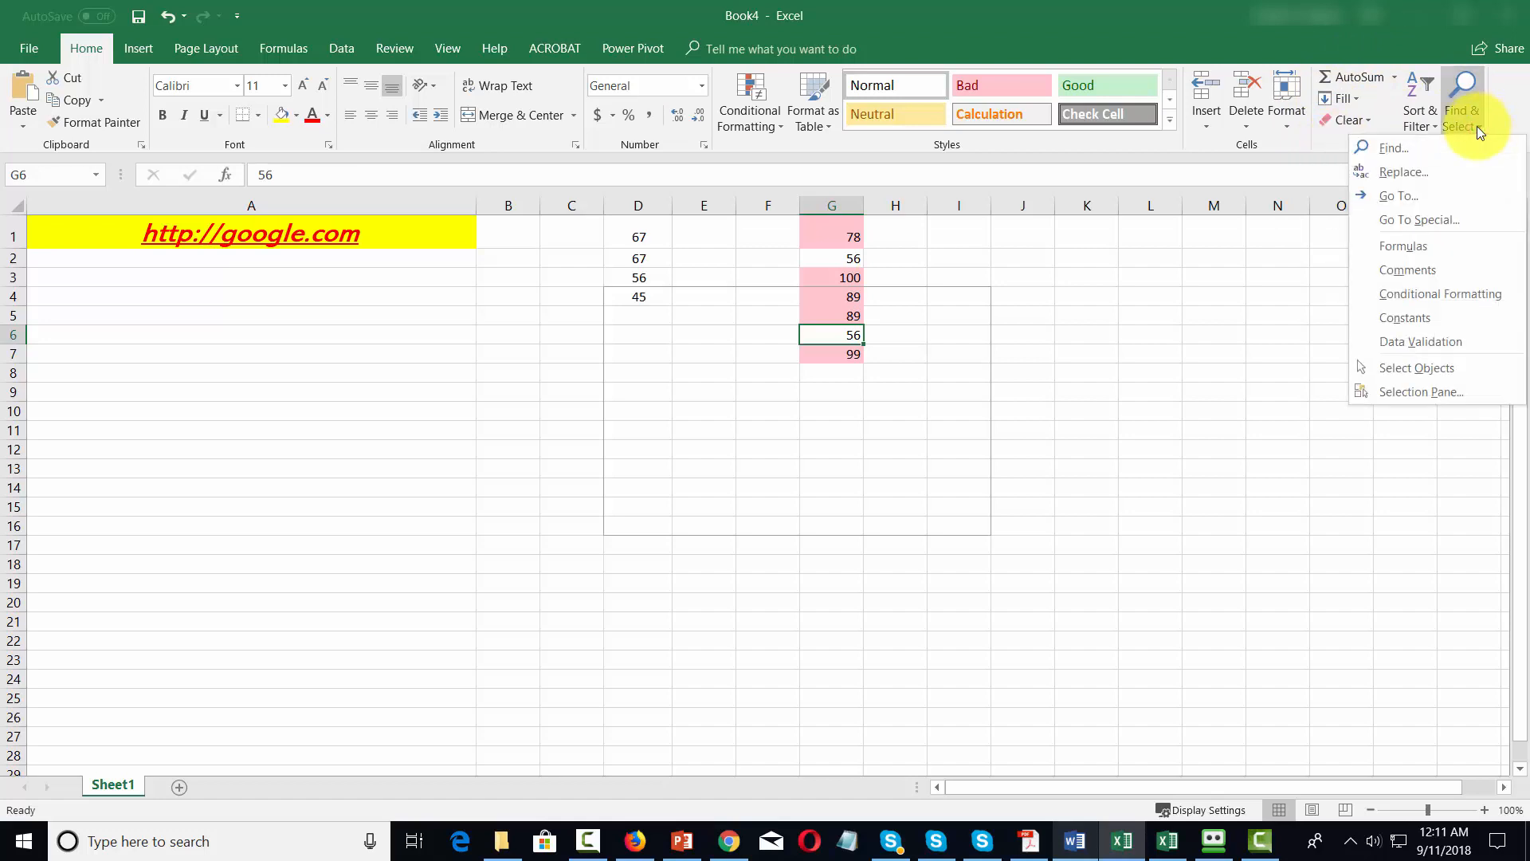
left_click(1391, 147)
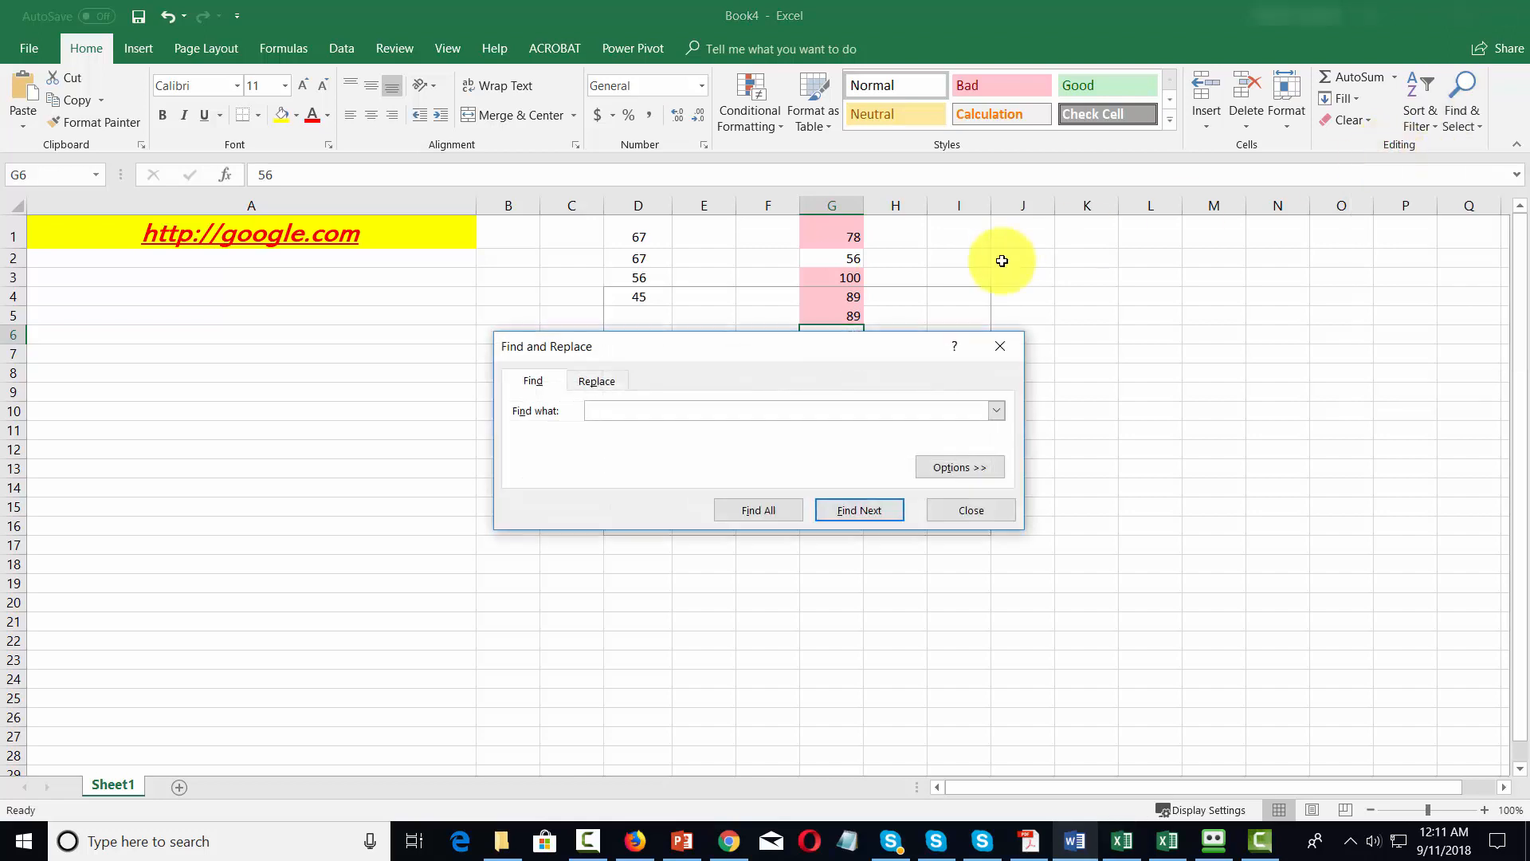
type("67")
left_click(886, 494)
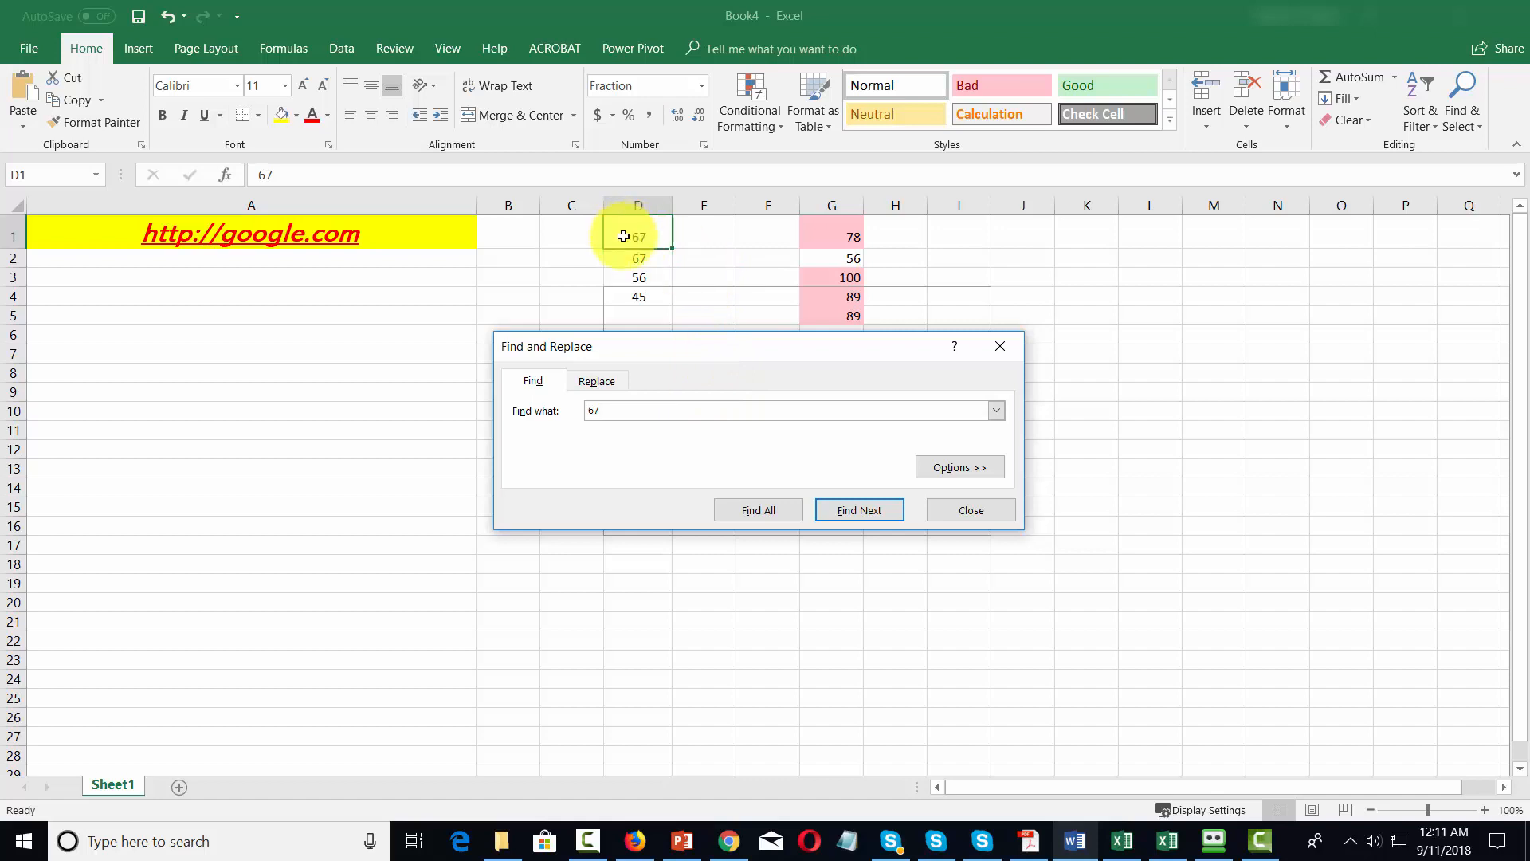
Change the search text to google, find the next matching cell, and close Find and Replace.
key("BackSpace")
key("BackSpace")
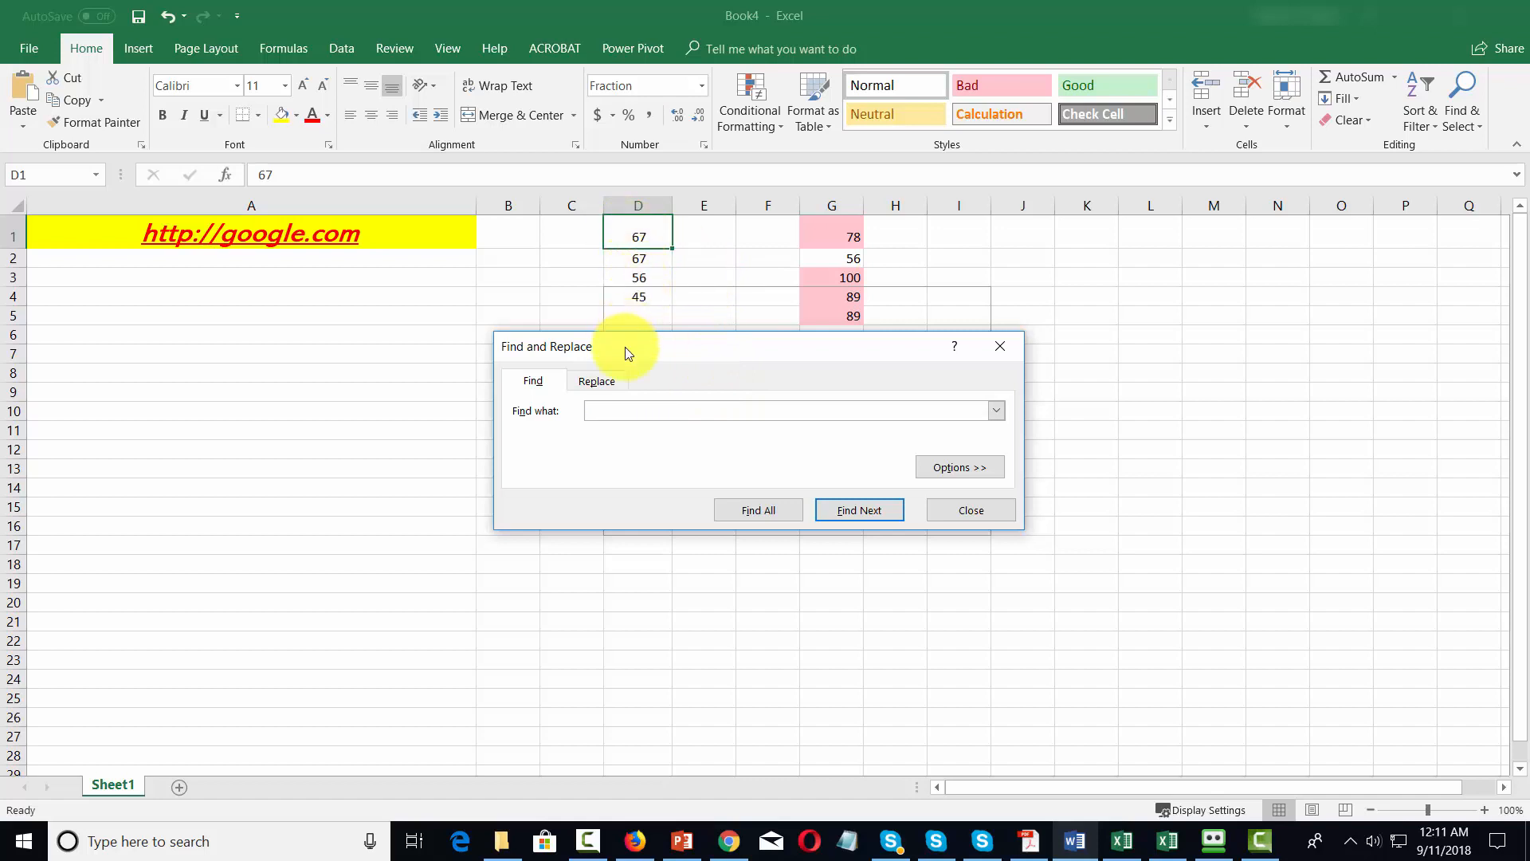
type("google")
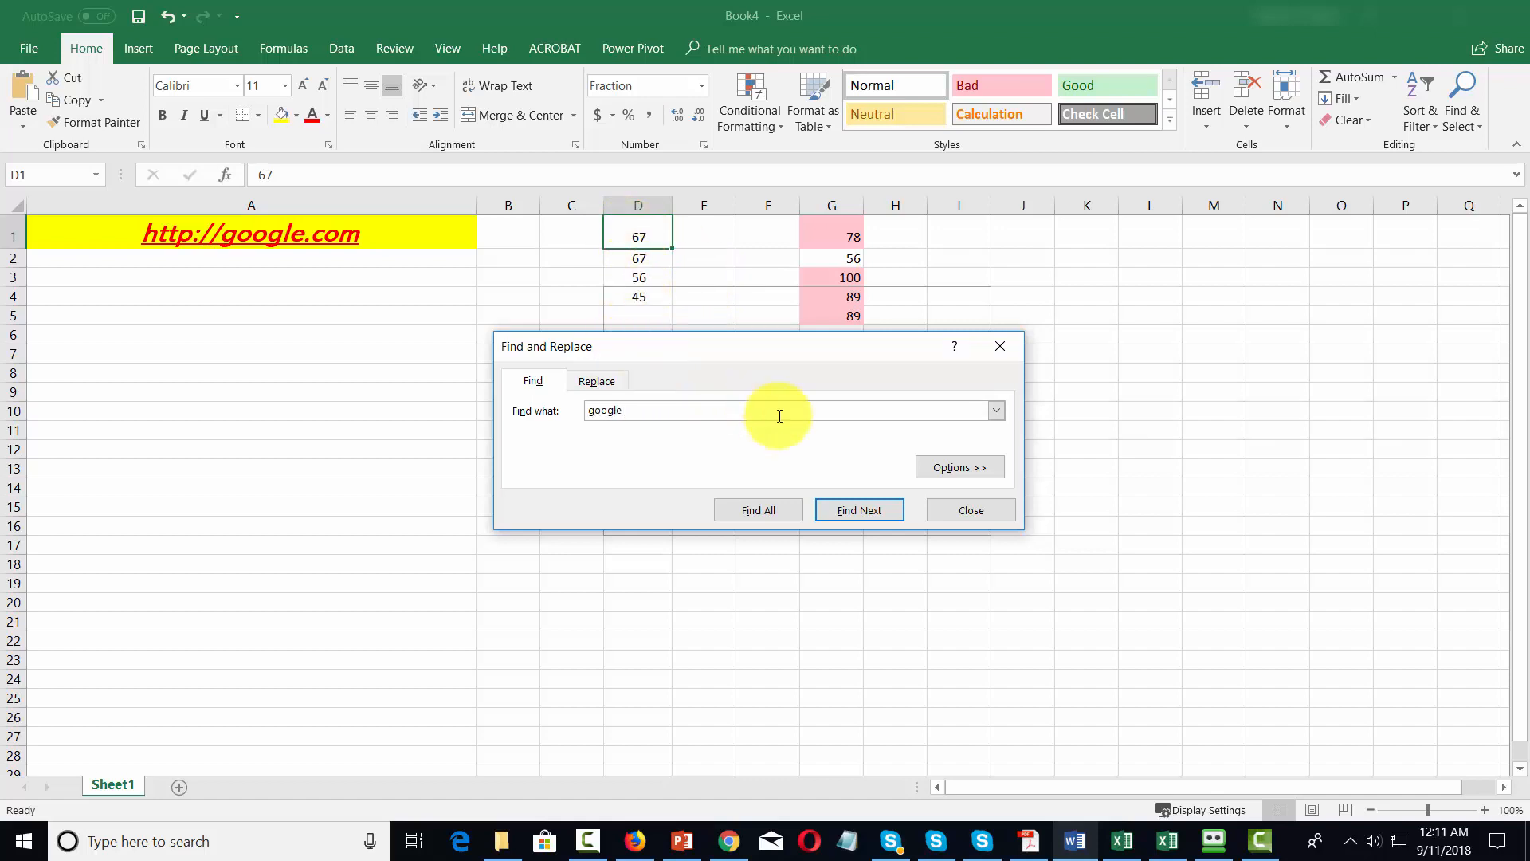
left_click(844, 512)
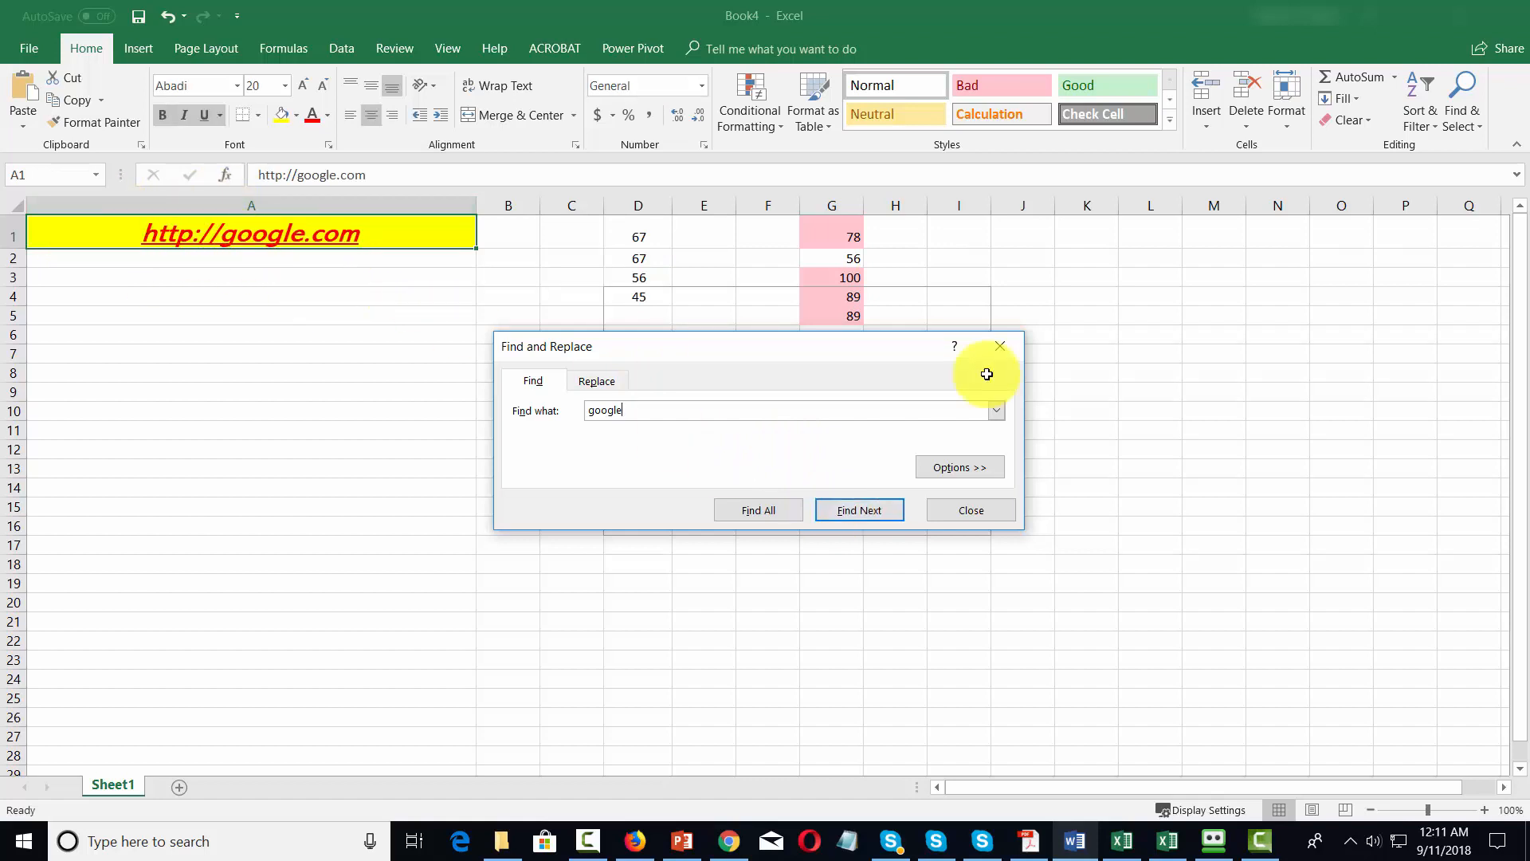
left_click(996, 349)
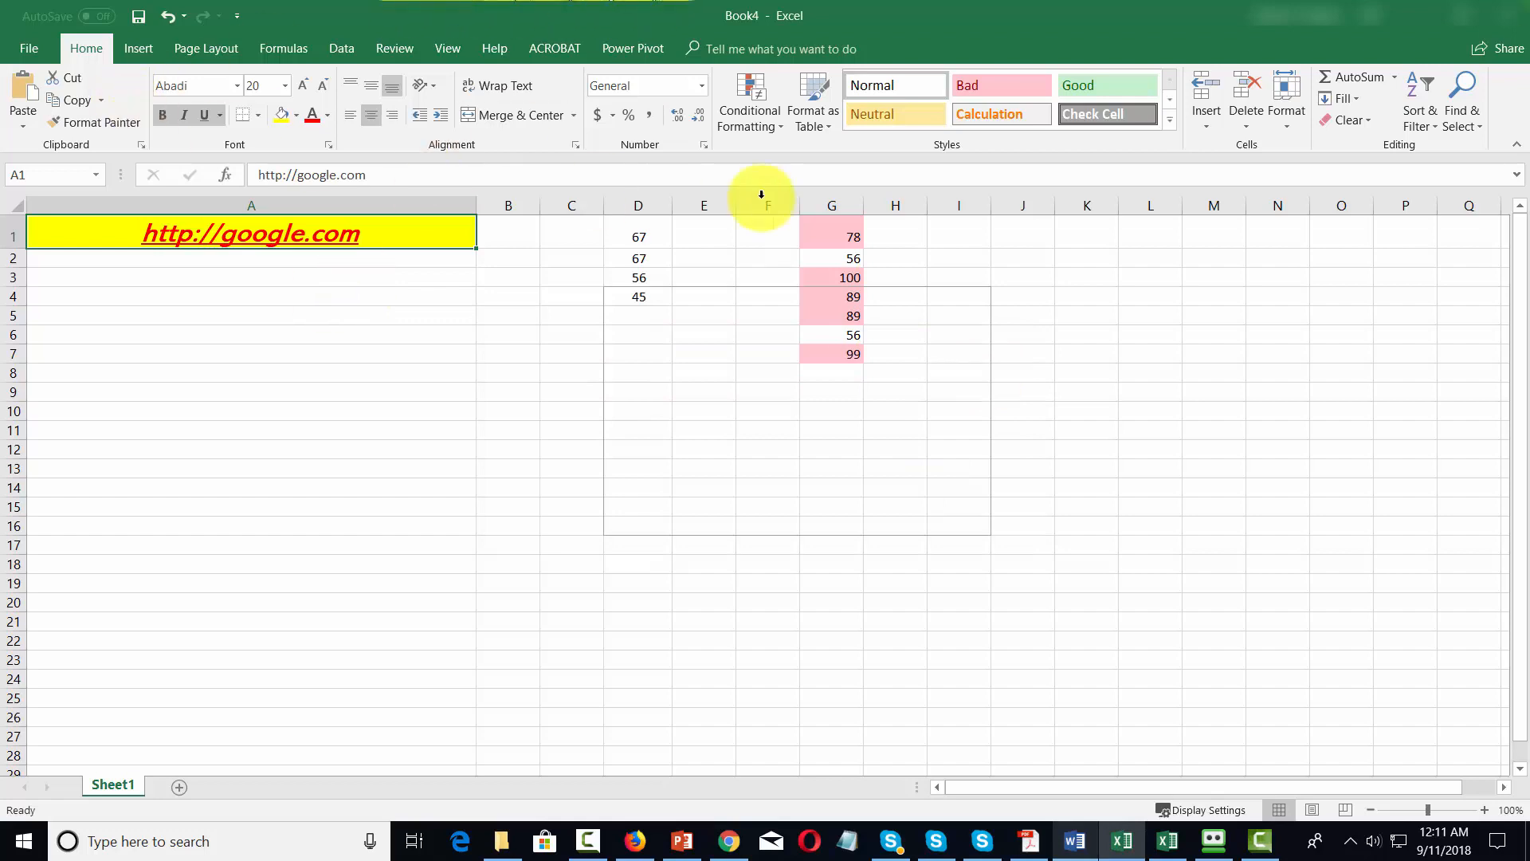